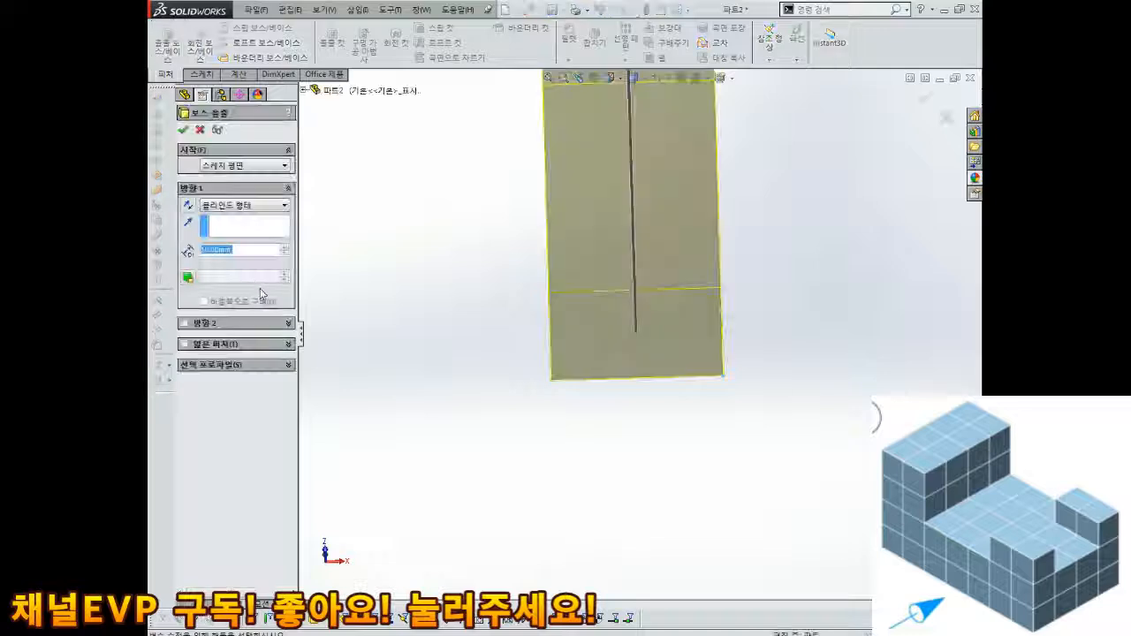
- Finish the boss extrusion of the cube and apply a dark orange colour to the whole part
{"action": "left_click", "coordinate": [184, 131]}
{"action": "right_click", "coordinate": [214, 123]}
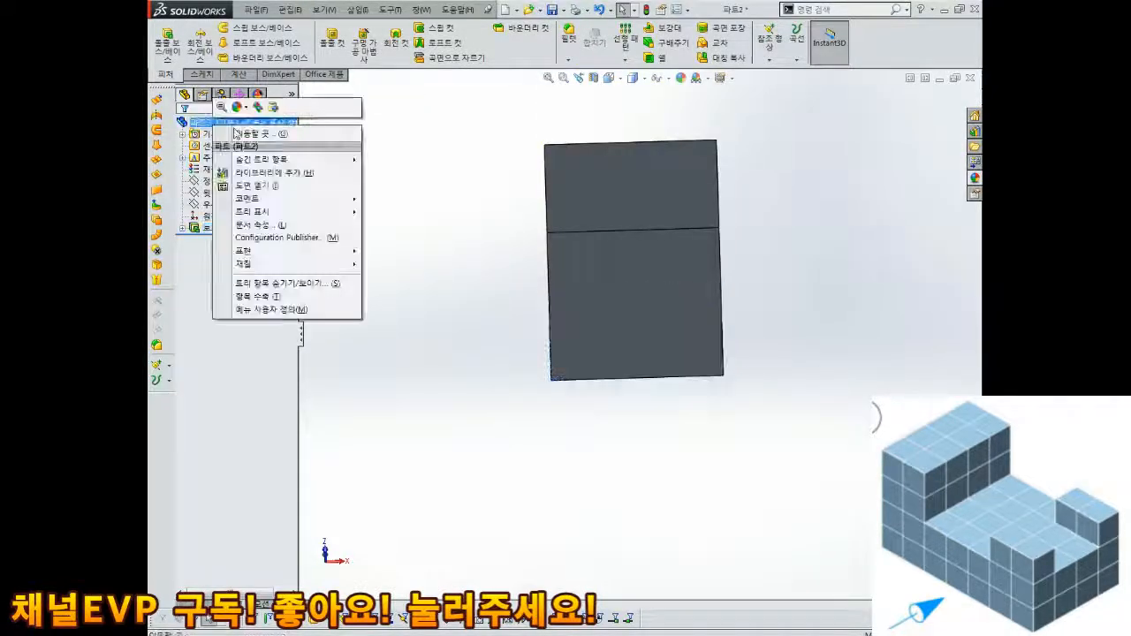
{"action": "left_click", "coordinate": [245, 109]}
{"action": "left_click", "coordinate": [263, 135]}
{"action": "left_click", "coordinate": [206, 398]}
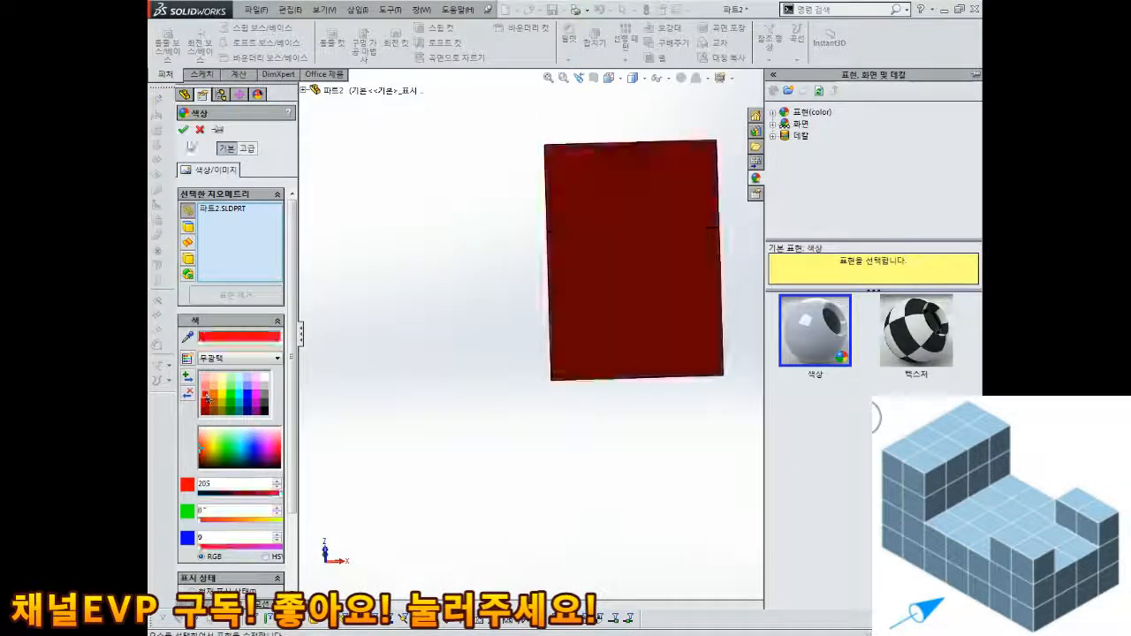
{"action": "left_click", "coordinate": [213, 401]}
{"action": "left_click", "coordinate": [184, 132]}
{"action": "key", "text": "ctrl+7"}
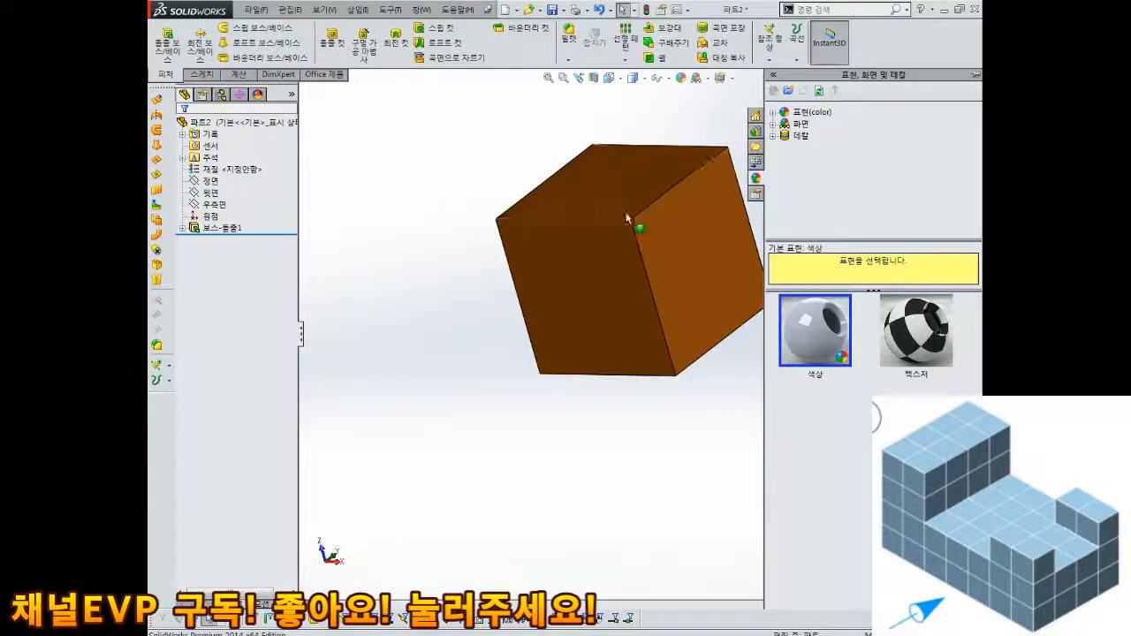
- Save the part as 1.SLDPRT in a new folder named 3번 inside the 솔리드웍스 folder
{"action": "key", "text": "ctrl+s"}
{"action": "left_click", "coordinate": [544, 289]}
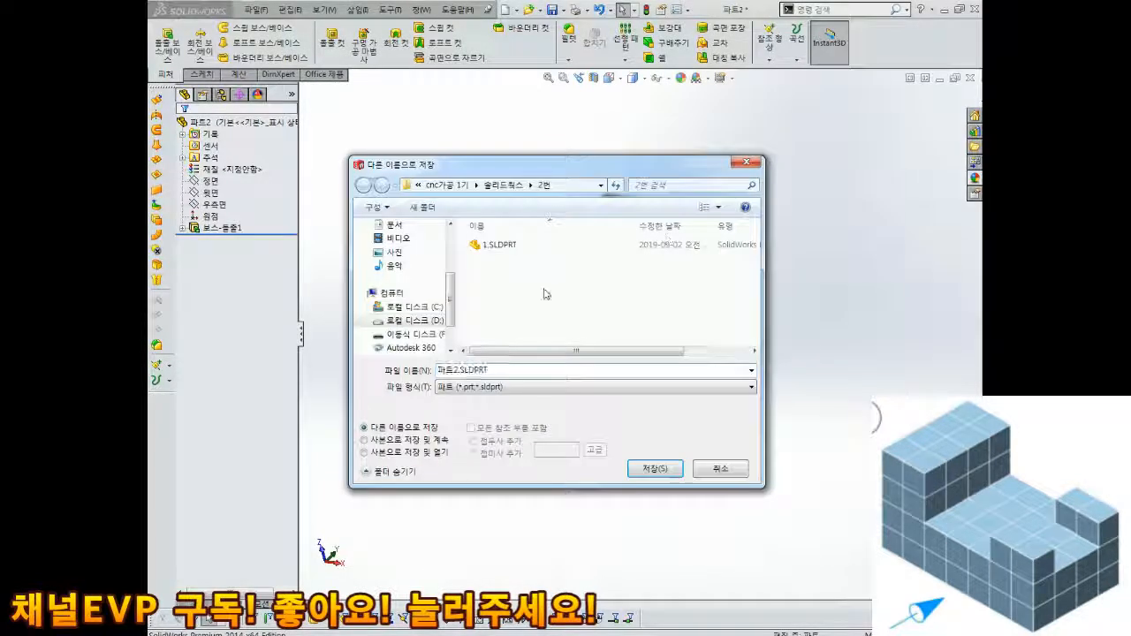
{"action": "key", "text": "BackSpace"}
{"action": "right_click", "coordinate": [548, 276]}
{"action": "left_click", "coordinate": [589, 287]}
{"action": "type", "text": "3번"}
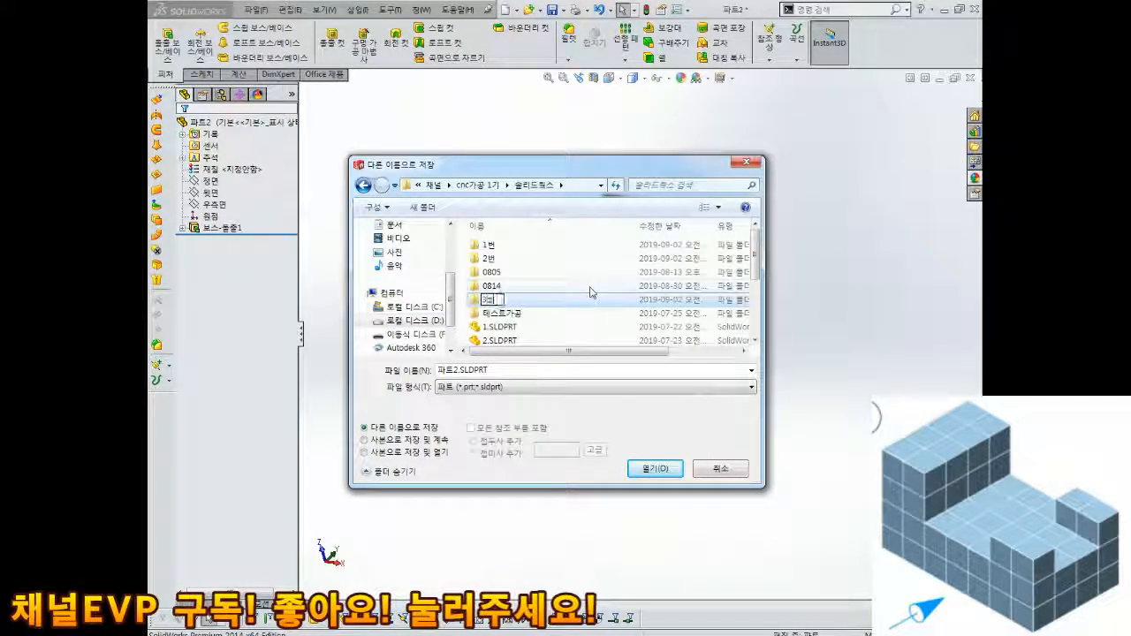
{"action": "double_click", "coordinate": [489, 272]}
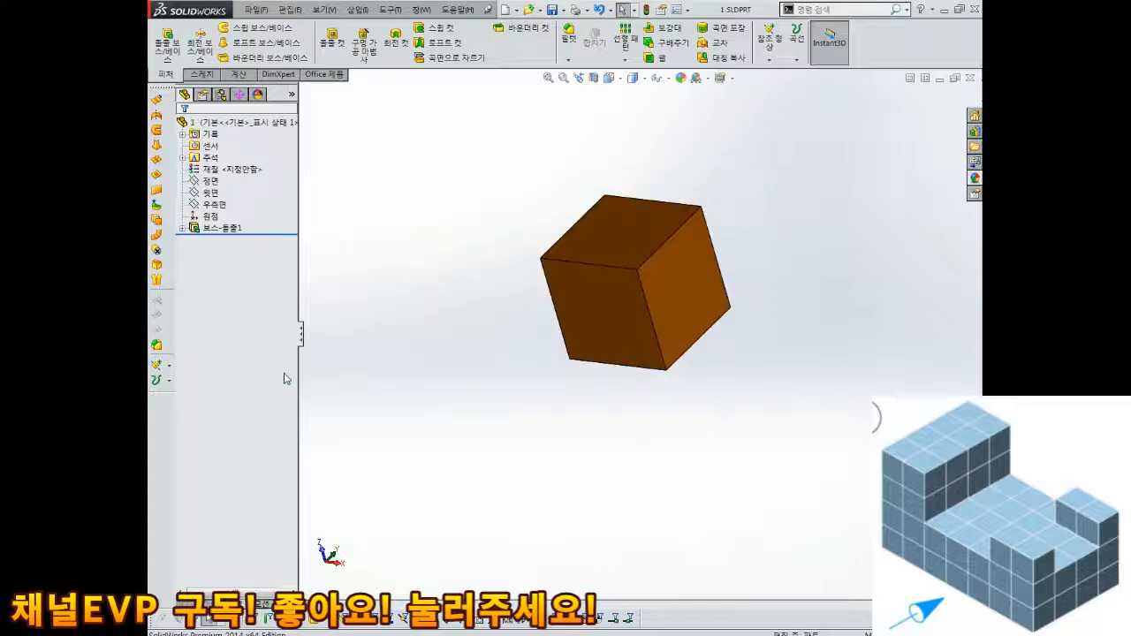
- Create a new assembly document and place the cube part in it as the first component
{"action": "left_click", "coordinate": [264, 11]}
{"action": "left_click", "coordinate": [279, 27]}
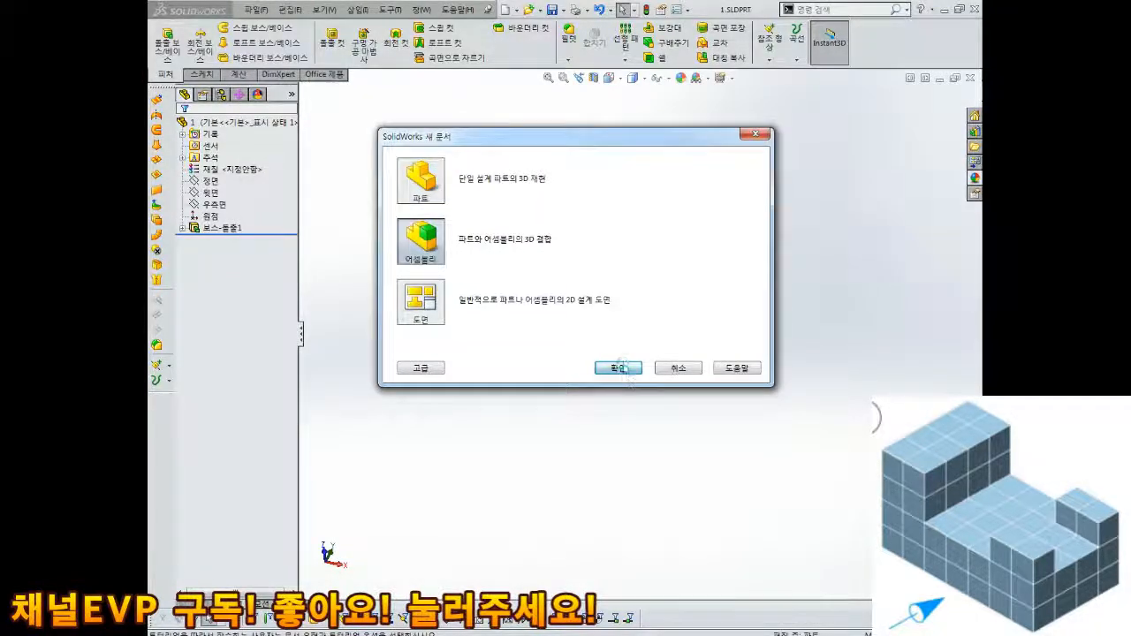
{"action": "left_click", "coordinate": [619, 368]}
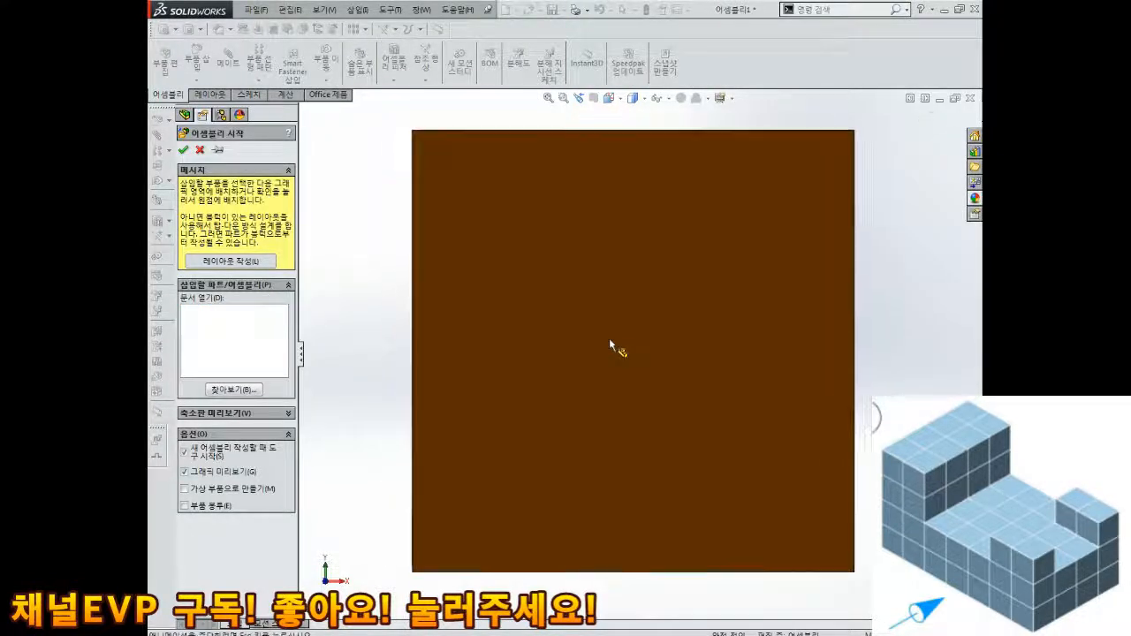
{"action": "left_click", "coordinate": [610, 340]}
- Duplicate the cube in the assembly to get four separate cubes spread out in space
{"action": "scroll", "coordinate": [718, 368], "scroll_direction": "up", "scroll_amount": 2}
{"action": "left_click_drag", "start_coordinate": [694, 356], "coordinate": [899, 422], "text": "ctrl"}
{"action": "scroll", "coordinate": [840, 421], "scroll_direction": "up", "scroll_amount": 1}
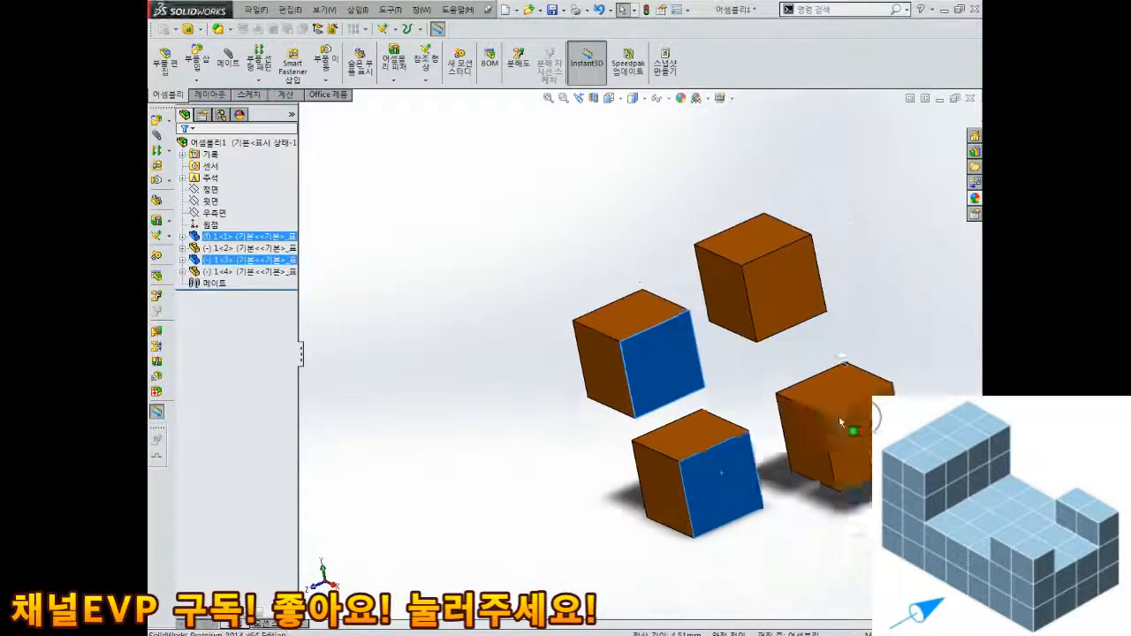
{"action": "scroll", "coordinate": [840, 421], "scroll_direction": "up", "scroll_amount": 3}
{"action": "left_click", "coordinate": [864, 409]}
{"action": "middle_click_drag", "start_coordinate": [866, 409], "coordinate": [461, 259]}
{"action": "scroll", "coordinate": [461, 258], "scroll_direction": "down", "scroll_amount": 3}
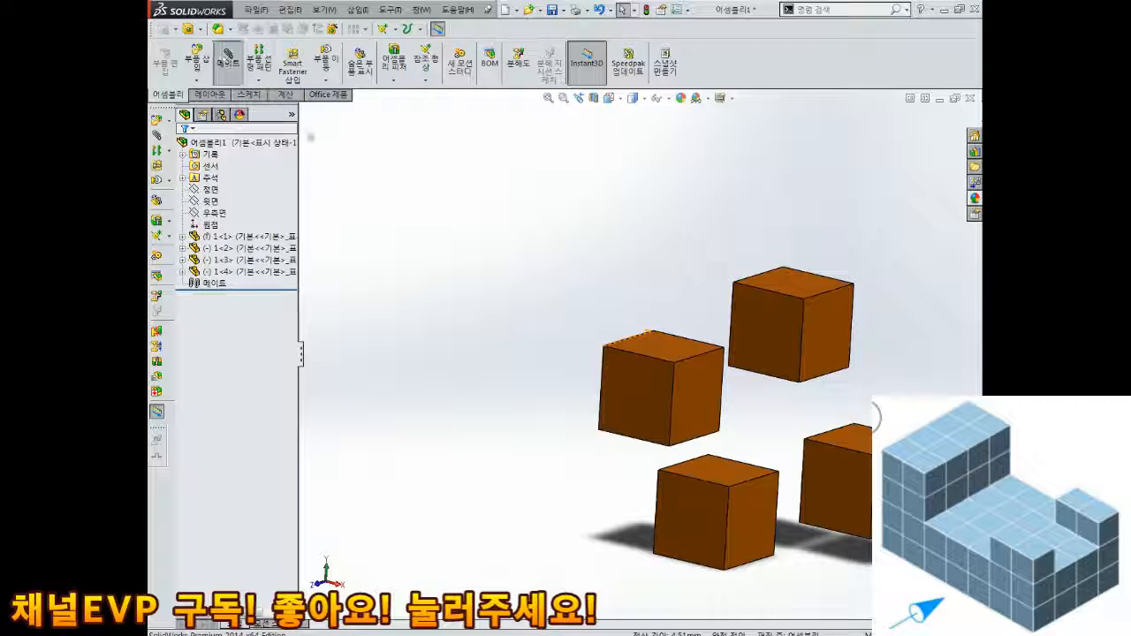
- Make the front faces of the four cubes coplanar with coincident mates
{"action": "left_click", "coordinate": [228, 64]}
{"action": "left_click", "coordinate": [583, 311]}
{"action": "left_click", "coordinate": [698, 231]}
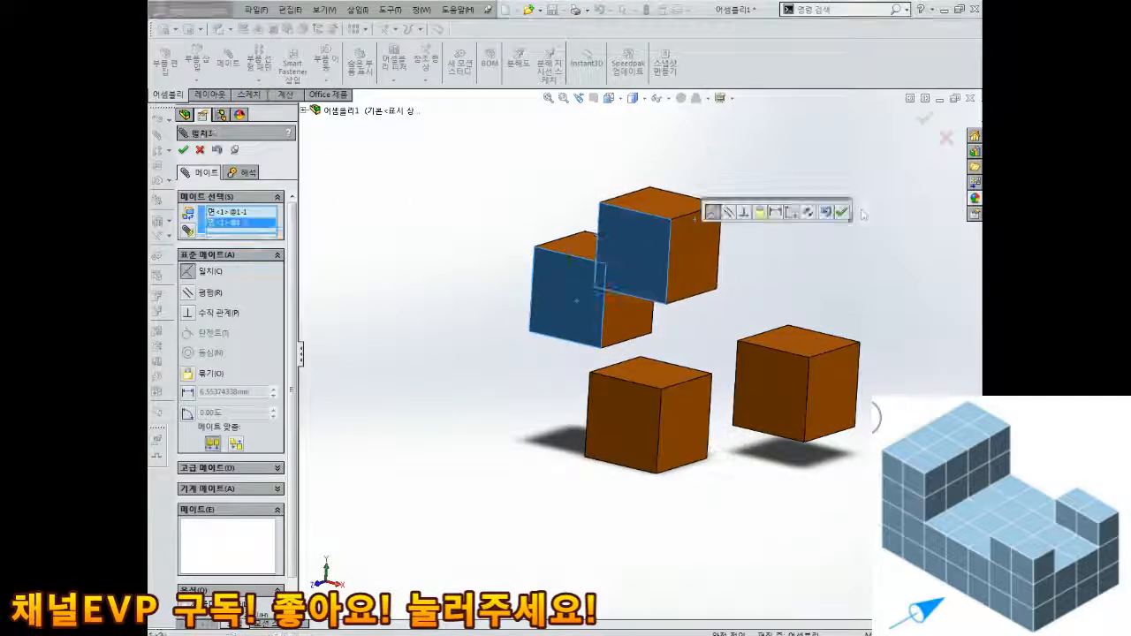
{"action": "left_click", "coordinate": [841, 212]}
{"action": "left_click", "coordinate": [792, 283]}
{"action": "left_click", "coordinate": [769, 396]}
{"action": "left_click", "coordinate": [656, 417]}
{"action": "left_click", "coordinate": [823, 402]}
{"action": "left_click", "coordinate": [694, 270]}
{"action": "left_click", "coordinate": [771, 424]}
{"action": "middle_click_drag", "start_coordinate": [735, 408], "coordinate": [767, 321]}
- Align the bottom faces of the lower two cubes and those of the upper two cubes with coincident mates
{"action": "left_click", "coordinate": [739, 427]}
{"action": "left_click", "coordinate": [636, 455]}
{"action": "left_click", "coordinate": [966, 478]}
{"action": "left_click", "coordinate": [552, 342]}
{"action": "left_click", "coordinate": [746, 296]}
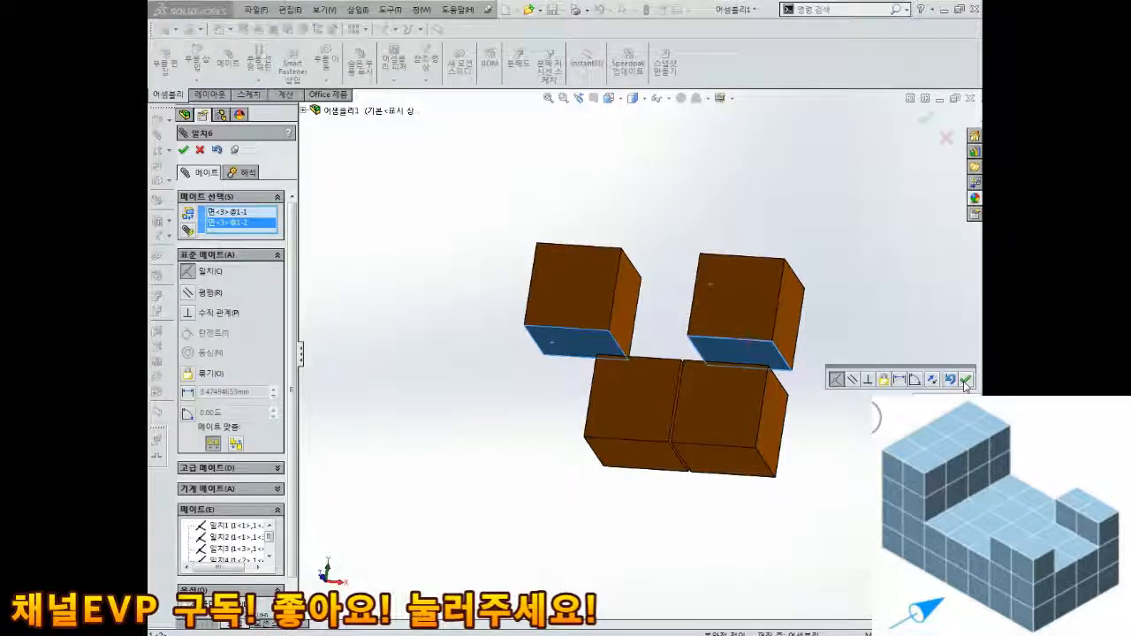
{"action": "left_click", "coordinate": [965, 381]}
- Mate the facing side faces of the two upper cubes so they sit directly against each other
{"action": "left_click", "coordinate": [624, 314]}
{"action": "middle_click_drag", "start_coordinate": [627, 315], "coordinate": [689, 326]}
{"action": "left_click", "coordinate": [694, 315]}
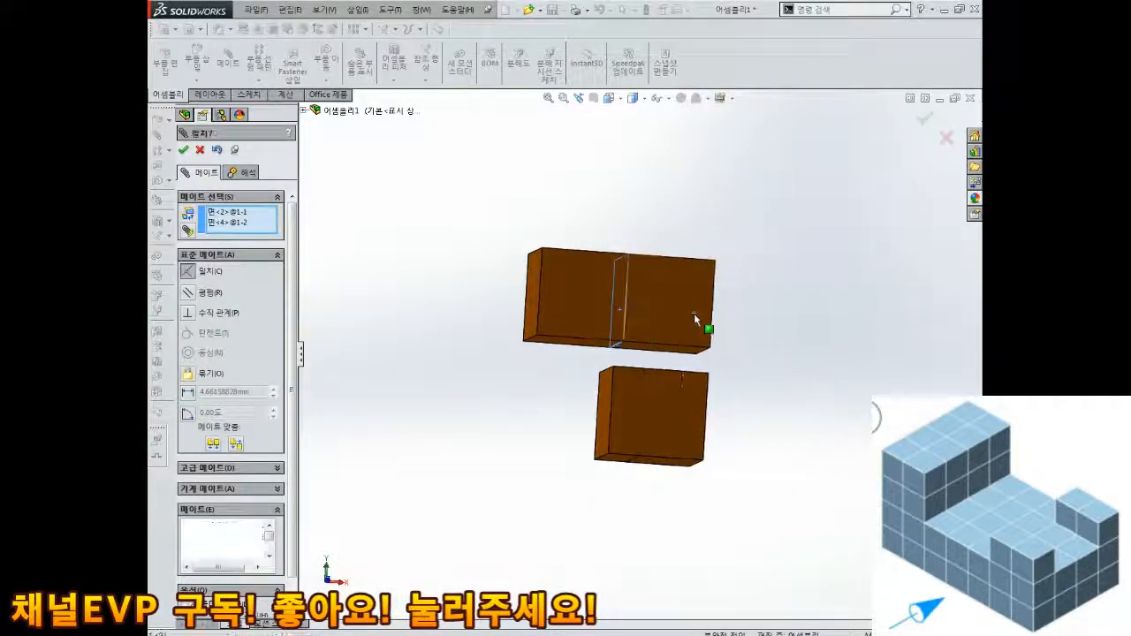
{"action": "left_click", "coordinate": [841, 303]}
{"action": "key", "text": "Escape"}
- Separate the two lower cubes and mate the top of one to the underside of the outer upper cube
{"action": "left_click_drag", "start_coordinate": [682, 316], "coordinate": [707, 319]}
{"action": "left_click_drag", "start_coordinate": [610, 417], "coordinate": [476, 408]}
{"action": "left_click", "coordinate": [229, 59]}
{"action": "middle_click_drag", "start_coordinate": [566, 320], "coordinate": [579, 270]}
{"action": "left_click", "coordinate": [675, 352]}
{"action": "middle_click_drag", "start_coordinate": [675, 353], "coordinate": [696, 407]}
{"action": "left_click", "coordinate": [692, 406]}
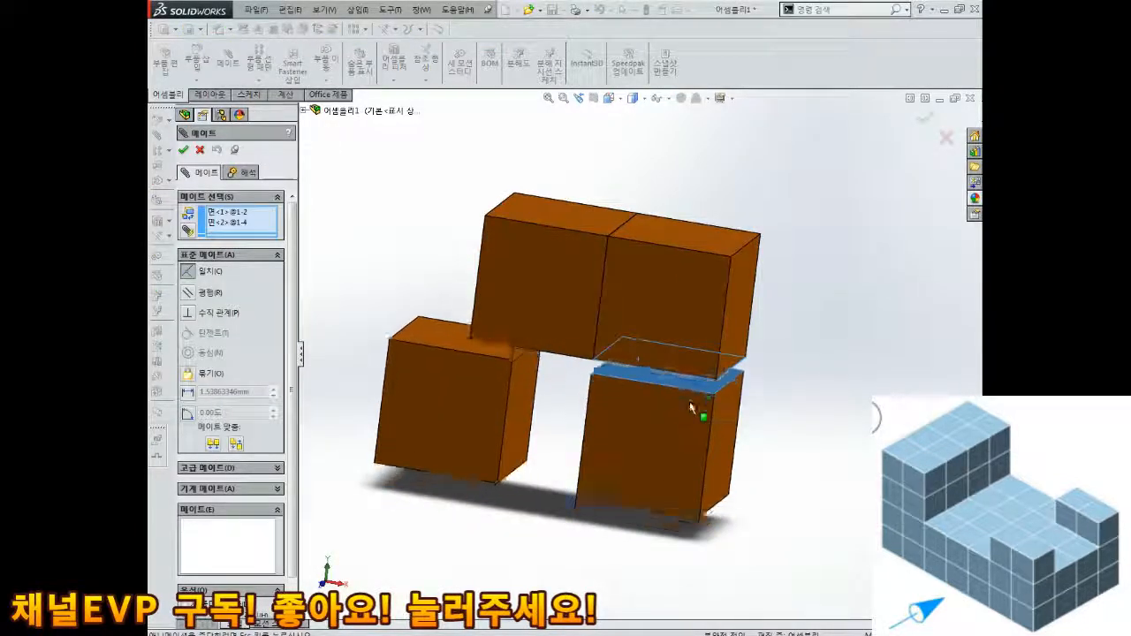
{"action": "left_click", "coordinate": [836, 421]}
- Mate the facing side faces of the two lower cubes to close the 2×2 block
{"action": "middle_click_drag", "start_coordinate": [560, 378], "coordinate": [617, 353]}
{"action": "left_click", "coordinate": [533, 372]}
{"action": "left_click", "coordinate": [628, 396]}
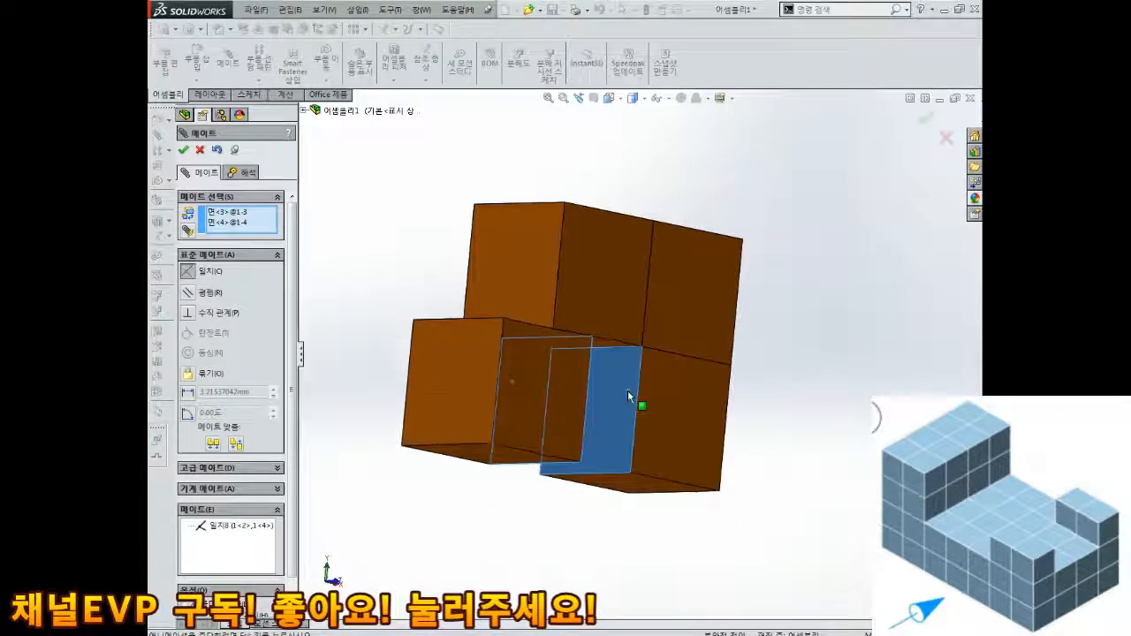
{"action": "left_click", "coordinate": [773, 411]}
{"action": "middle_click_drag", "start_coordinate": [775, 416], "coordinate": [659, 323]}
{"action": "key", "text": "Escape"}
{"action": "left_click_drag", "start_coordinate": [652, 313], "coordinate": [596, 404]}
{"action": "scroll", "coordinate": [624, 322], "scroll_direction": "up", "scroll_amount": 3}
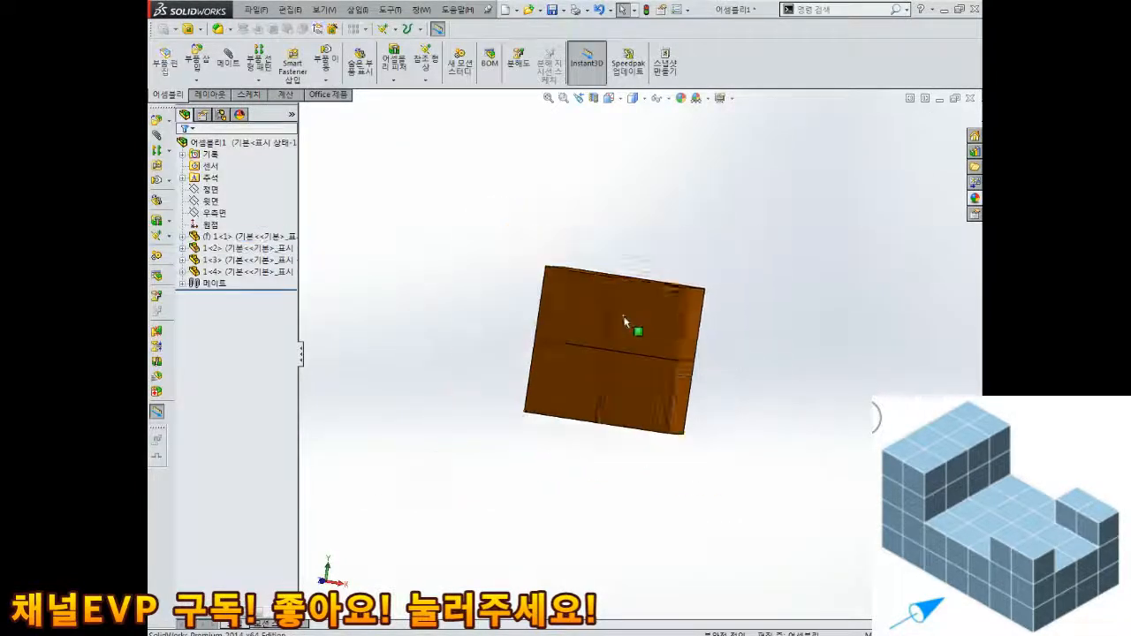
- Select all four cubes of the block, then copy and paste them into the assembly
{"action": "middle_click_drag", "start_coordinate": [623, 322], "coordinate": [543, 375]}
{"action": "left_click_drag", "start_coordinate": [794, 169], "coordinate": [446, 495]}
{"action": "key", "text": "ctrl+c"}
{"action": "key", "text": "ctrl+v"}
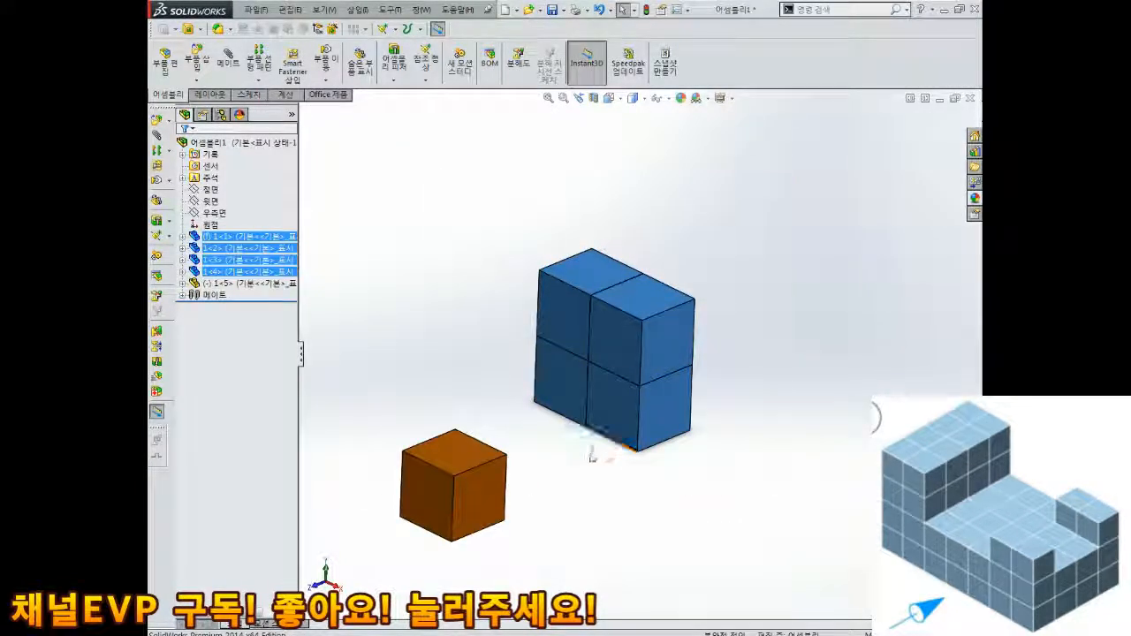
{"action": "left_click", "coordinate": [572, 443]}
{"action": "left_click", "coordinate": [499, 491]}
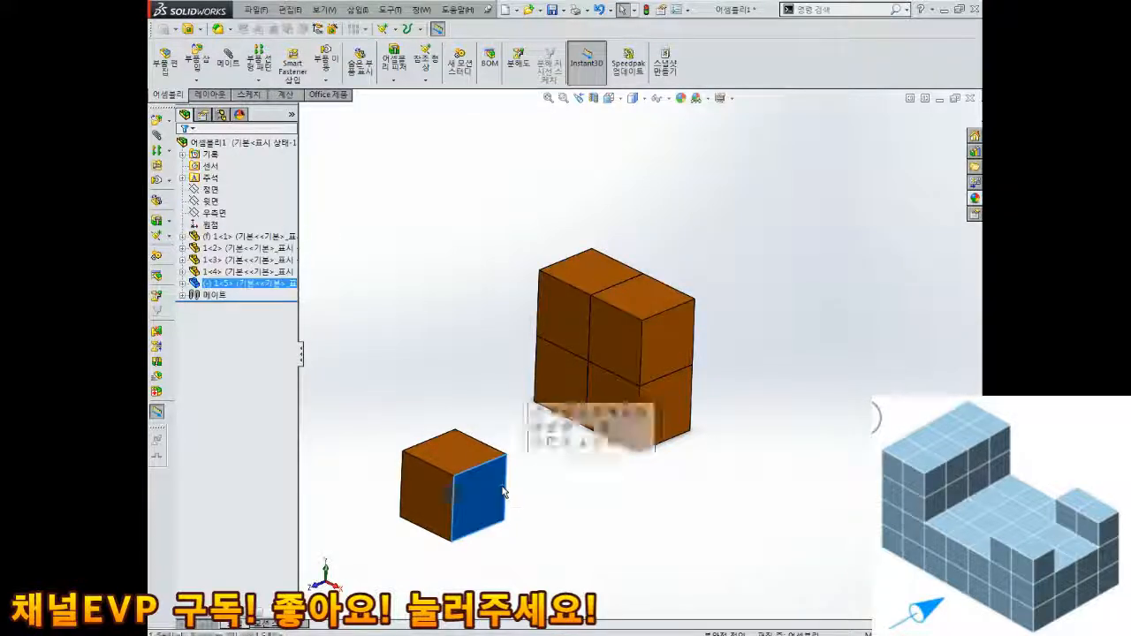
- Move the pasted cube to the other side of the block and duplicate three more loose cubes near it
{"action": "middle_click_drag", "start_coordinate": [506, 431], "coordinate": [484, 490]}
{"action": "left_click_drag", "start_coordinate": [484, 492], "coordinate": [762, 324]}
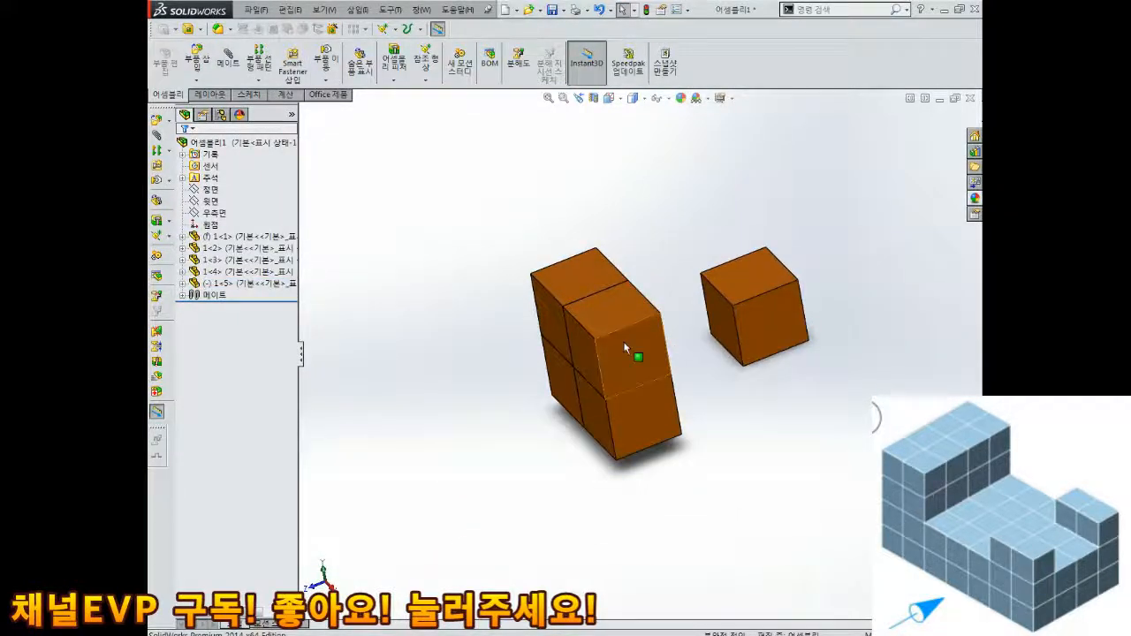
{"action": "left_click_drag", "start_coordinate": [623, 342], "coordinate": [868, 374], "text": "ctrl"}
{"action": "left_click_drag", "start_coordinate": [659, 407], "coordinate": [823, 442], "text": "ctrl"}
{"action": "left_click_drag", "start_coordinate": [624, 349], "coordinate": [750, 233], "text": "ctrl"}
{"action": "mouse_move", "coordinate": [756, 283]}
{"action": "middle_mouse_down"}
{"action": "mouse_move", "coordinate": [800, 244]}
{"action": "mouse_move", "coordinate": [761, 273]}
{"action": "middle_mouse_up"}
{"action": "scroll", "coordinate": [761, 274], "scroll_direction": "up", "scroll_amount": 2}
{"action": "scroll", "coordinate": [760, 274], "scroll_direction": "down", "scroll_amount": 2}
- Align the front faces of the four loose cubes in two pairs with coincident mates
{"action": "left_click", "coordinate": [228, 60]}
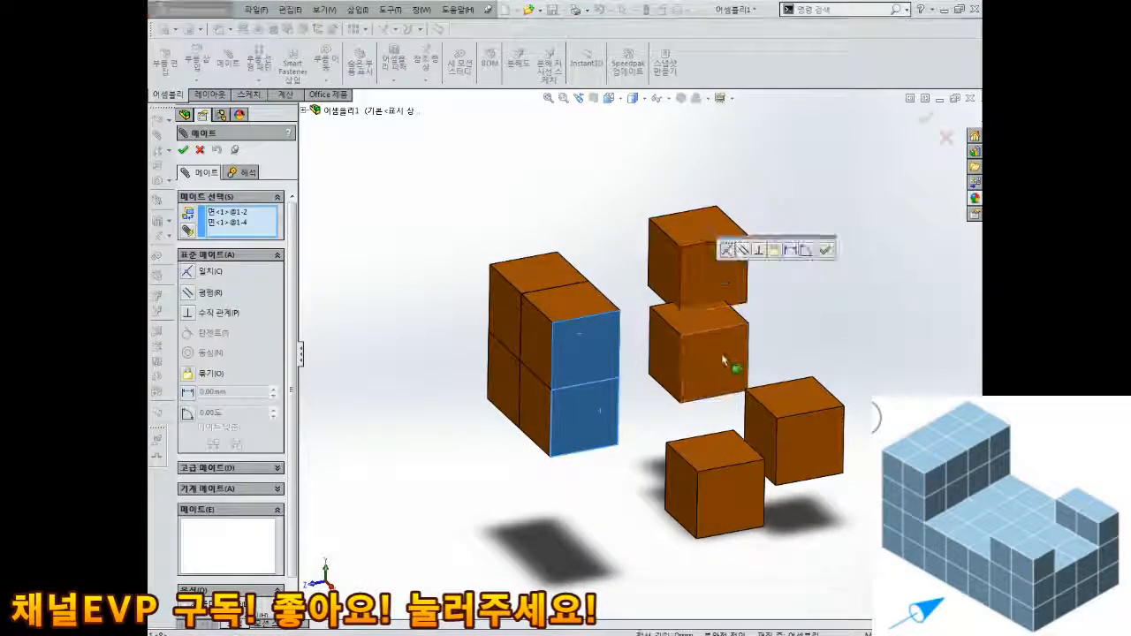
{"action": "key", "text": "Escape"}
{"action": "left_click", "coordinate": [228, 60]}
{"action": "left_click", "coordinate": [675, 291]}
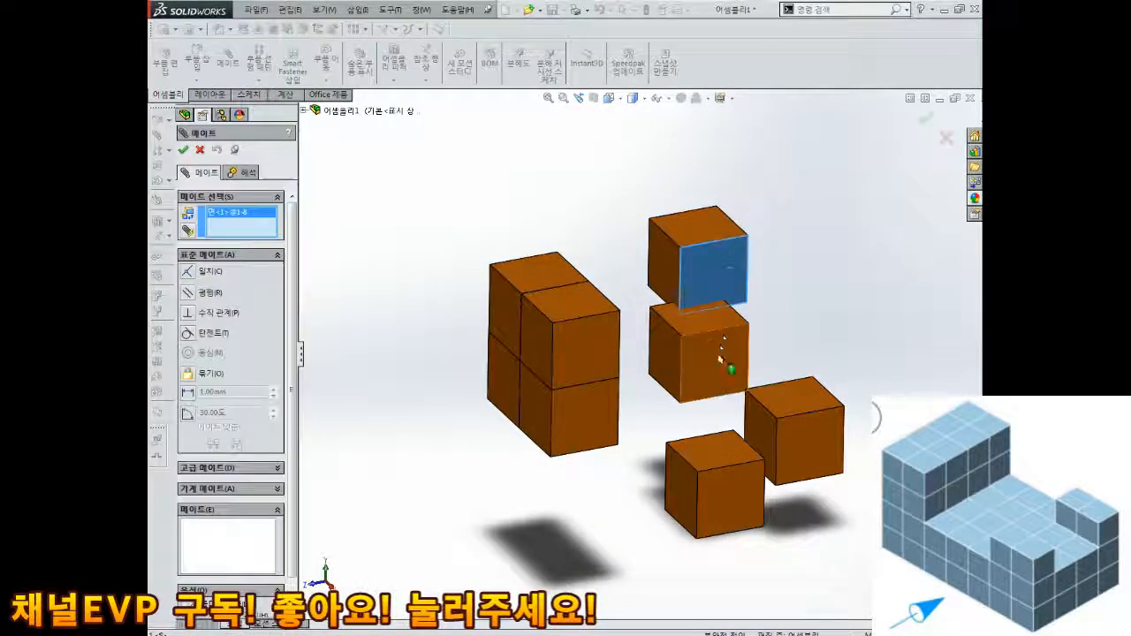
{"action": "left_click", "coordinate": [720, 362]}
{"action": "left_click", "coordinate": [866, 386]}
{"action": "left_click", "coordinate": [740, 495]}
{"action": "left_click", "coordinate": [820, 453]}
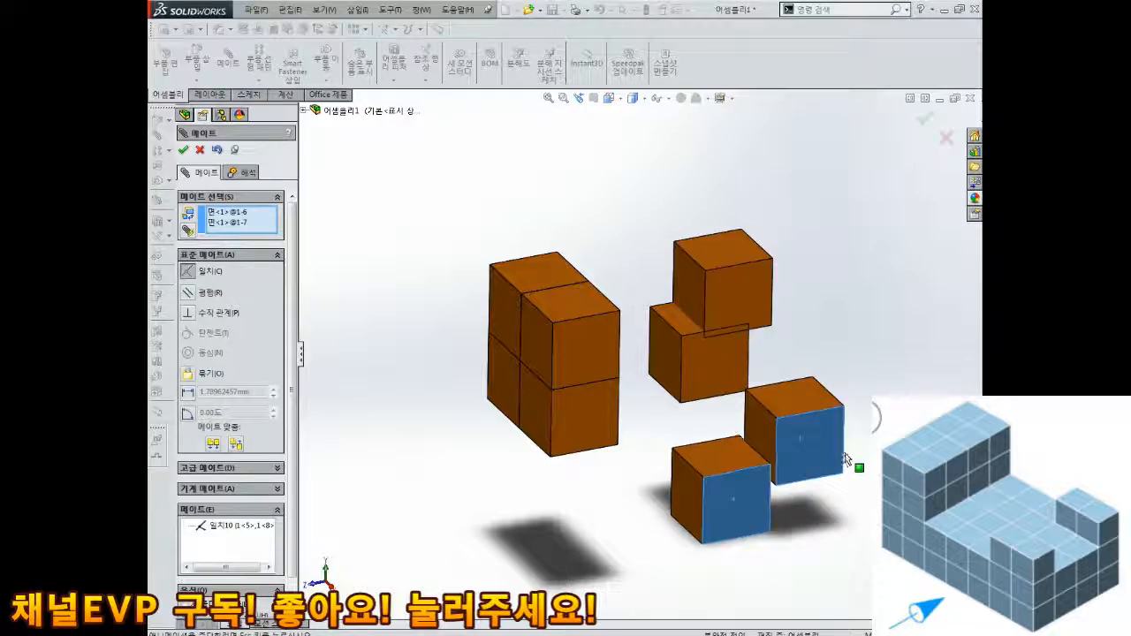
{"action": "left_click", "coordinate": [969, 475]}
- Align the top faces of two loose cubes with the top faces of the block's upper cubes using coincident mates
{"action": "left_click", "coordinate": [555, 274]}
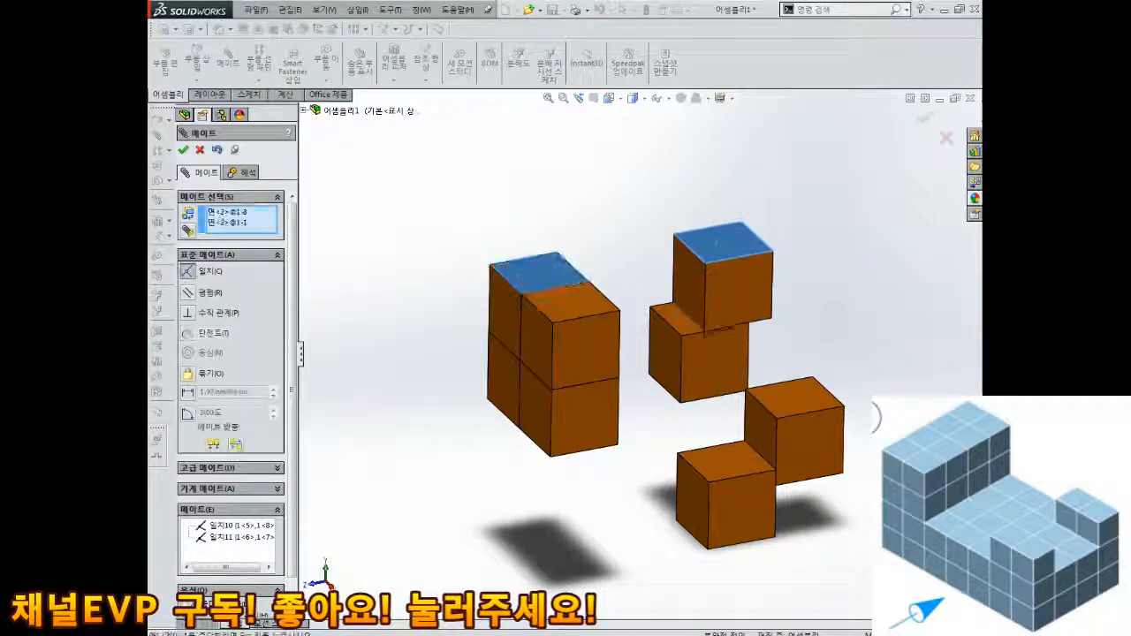
{"action": "left_click", "coordinate": [968, 475]}
{"action": "left_click", "coordinate": [575, 305]}
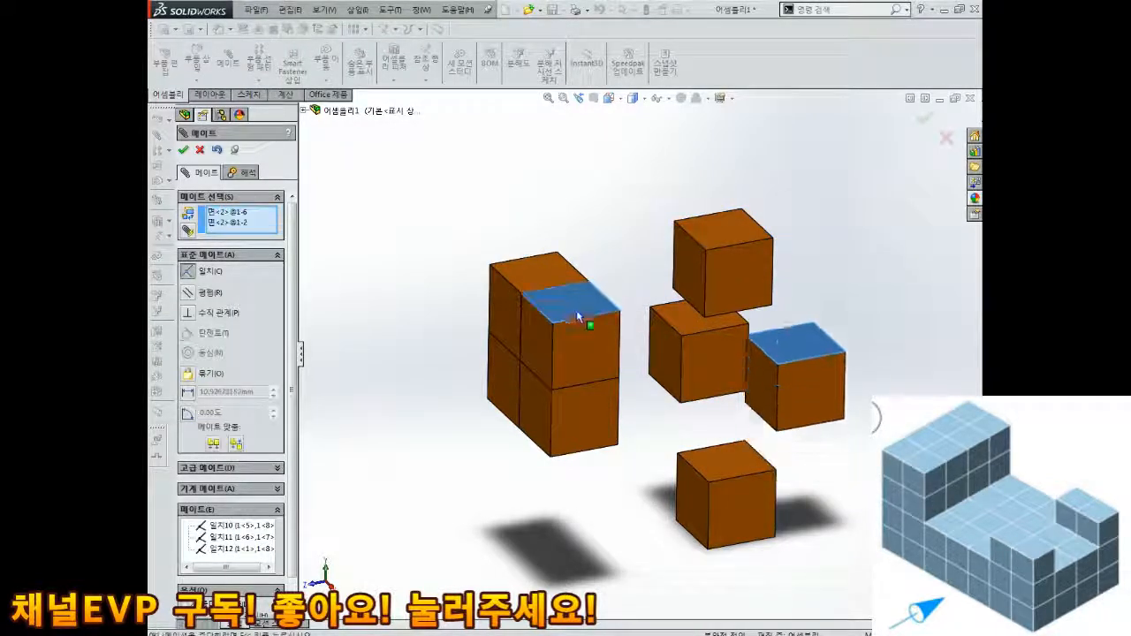
{"action": "left_click", "coordinate": [832, 403]}
- Stack the front loose cube under its upper neighbour with a coincident mate and align their side faces
{"action": "middle_click_drag", "start_coordinate": [793, 372], "coordinate": [746, 541]}
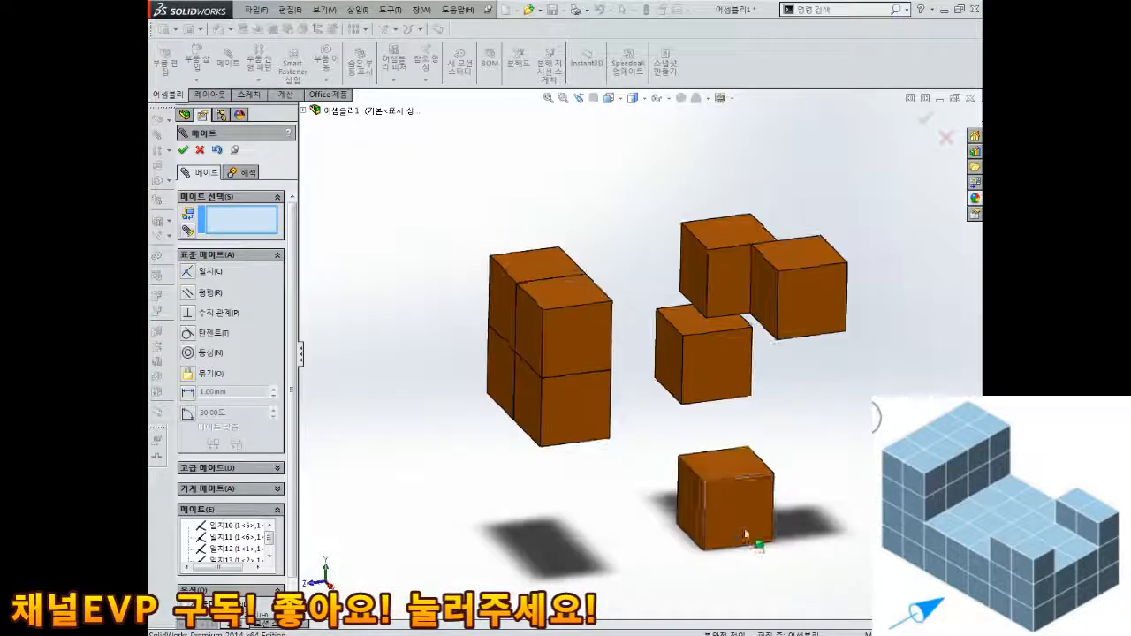
{"action": "middle_click_drag", "start_coordinate": [750, 452], "coordinate": [848, 390]}
{"action": "left_click", "coordinate": [802, 327]}
{"action": "left_click", "coordinate": [958, 328]}
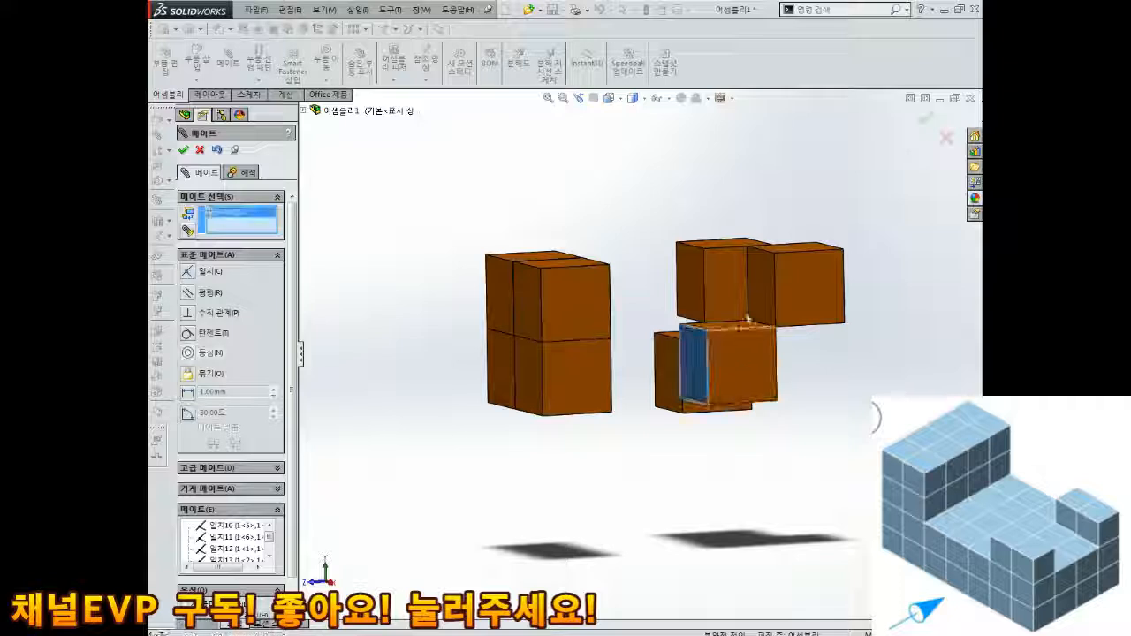
{"action": "left_click", "coordinate": [696, 358]}
{"action": "left_click", "coordinate": [763, 295]}
{"action": "left_click", "coordinate": [922, 297]}
- Align the side faces of the rear loose cubes with those of the front cubes on both levels
{"action": "left_click", "coordinate": [699, 280]}
{"action": "left_click", "coordinate": [760, 284]}
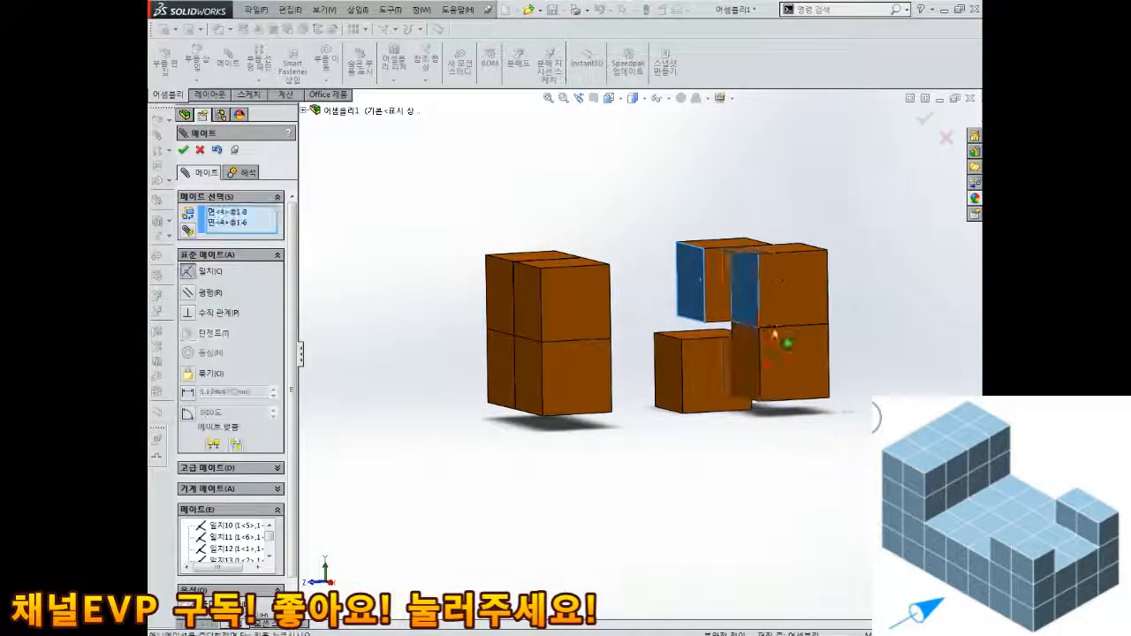
{"action": "left_click", "coordinate": [950, 314]}
{"action": "left_click", "coordinate": [717, 367]}
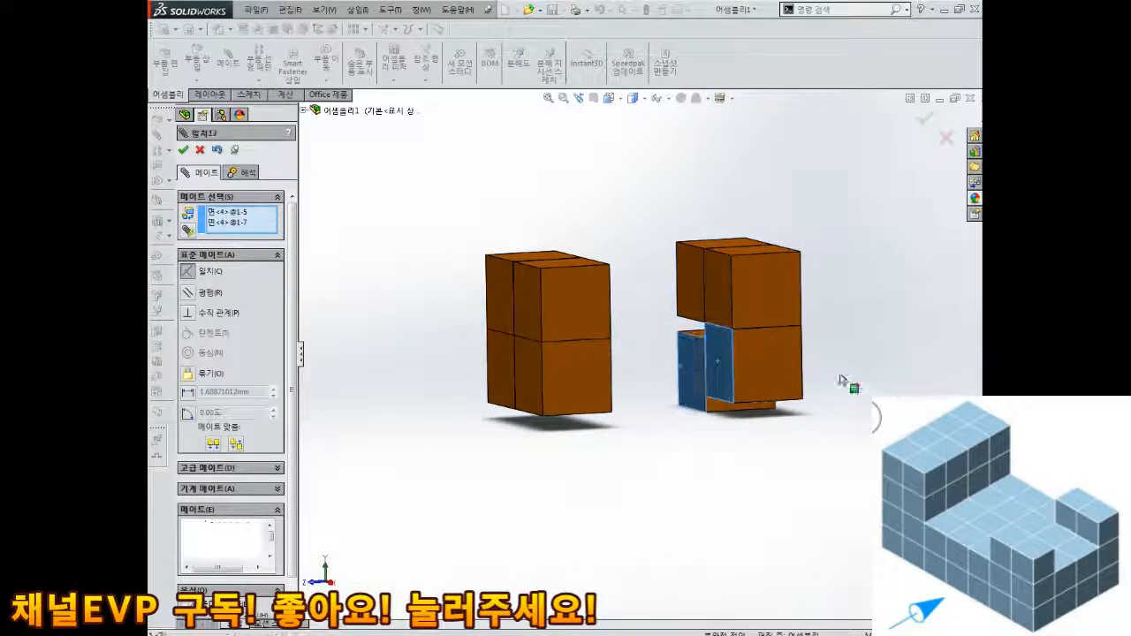
{"action": "left_click", "coordinate": [966, 387]}
- Align the bottom faces of the two lower loose cubes with a coincident mate and move a two-cube column clear
{"action": "scroll", "coordinate": [711, 354], "scroll_direction": "down", "scroll_amount": 3}
{"action": "middle_click_drag", "start_coordinate": [698, 406], "coordinate": [648, 496]}
{"action": "left_click", "coordinate": [611, 573]}
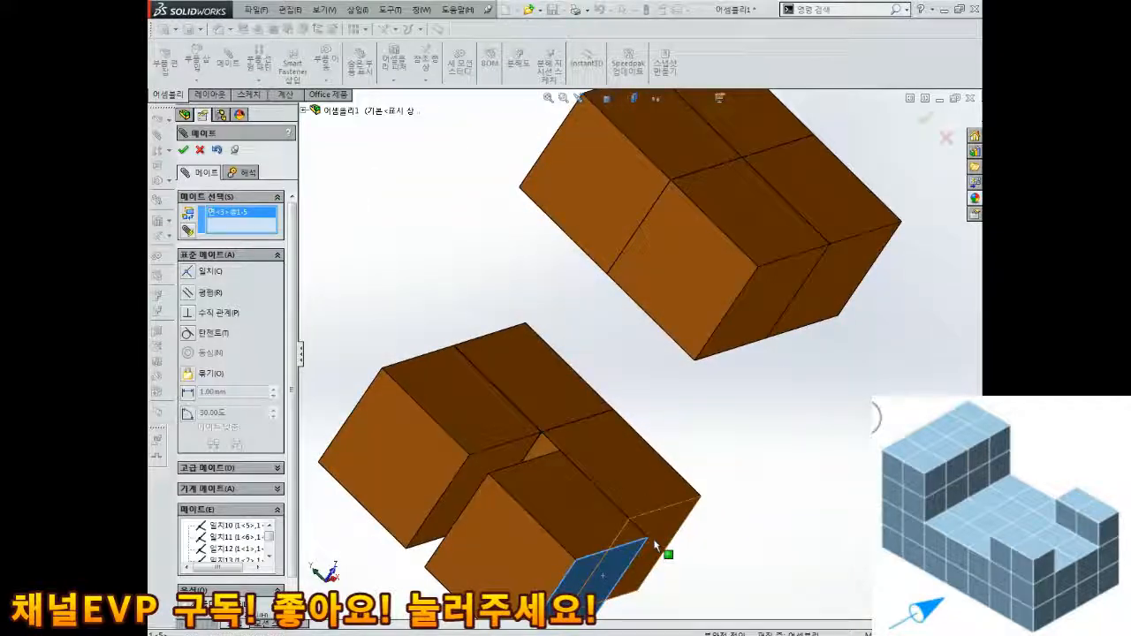
{"action": "left_click", "coordinate": [660, 545]}
{"action": "left_click", "coordinate": [803, 561]}
{"action": "scroll", "coordinate": [620, 510], "scroll_direction": "up", "scroll_amount": 4}
{"action": "key", "text": "Escape"}
{"action": "left_click_drag", "start_coordinate": [585, 431], "coordinate": [637, 483]}
{"action": "middle_click_drag", "start_coordinate": [637, 482], "coordinate": [543, 437]}
{"action": "left_click", "coordinate": [731, 305]}
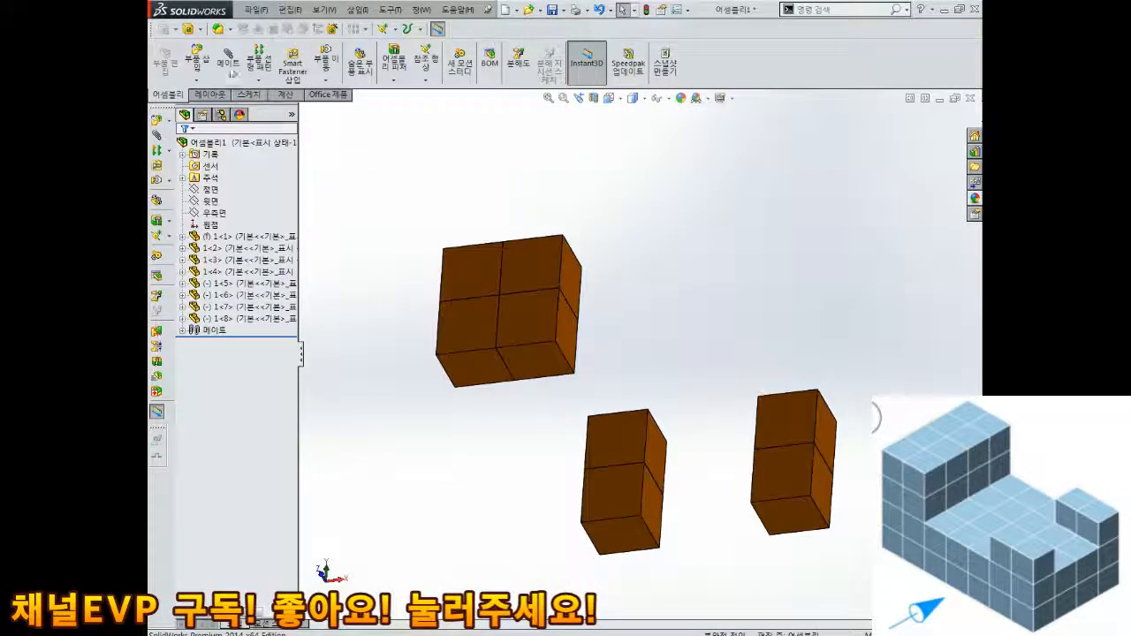
- Mate the facing side faces of the two loose columns to join them into a second 2×2 group
{"action": "left_click", "coordinate": [229, 64]}
{"action": "scroll", "coordinate": [737, 500], "scroll_direction": "down", "scroll_amount": 2}
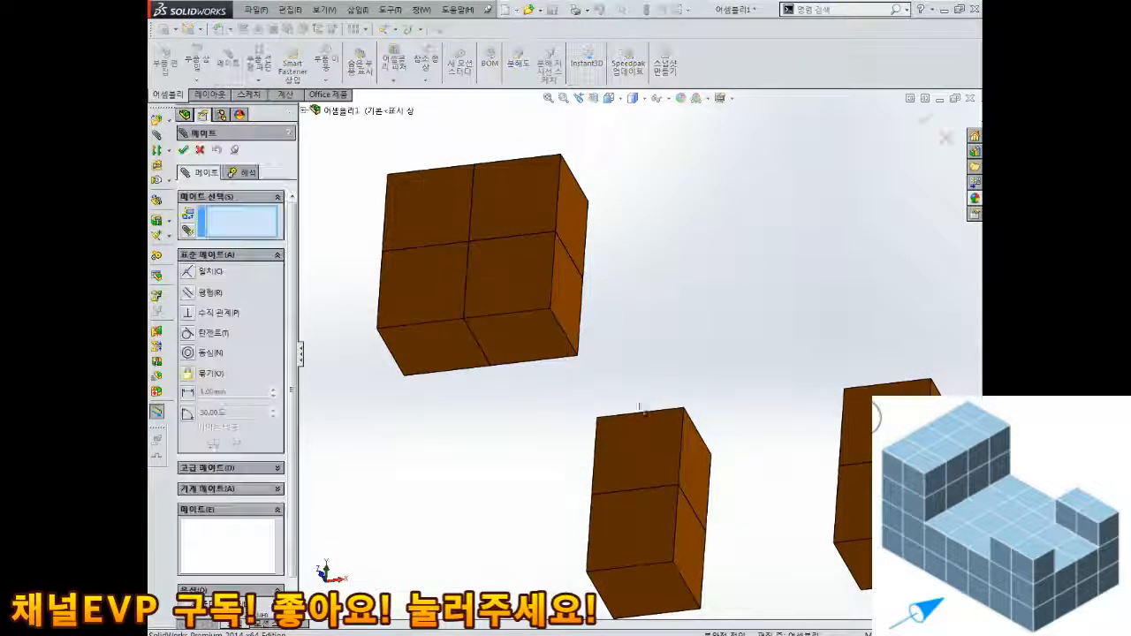
{"action": "left_click", "coordinate": [715, 475]}
{"action": "middle_click_drag", "start_coordinate": [715, 475], "coordinate": [747, 453]}
{"action": "left_click", "coordinate": [719, 439]}
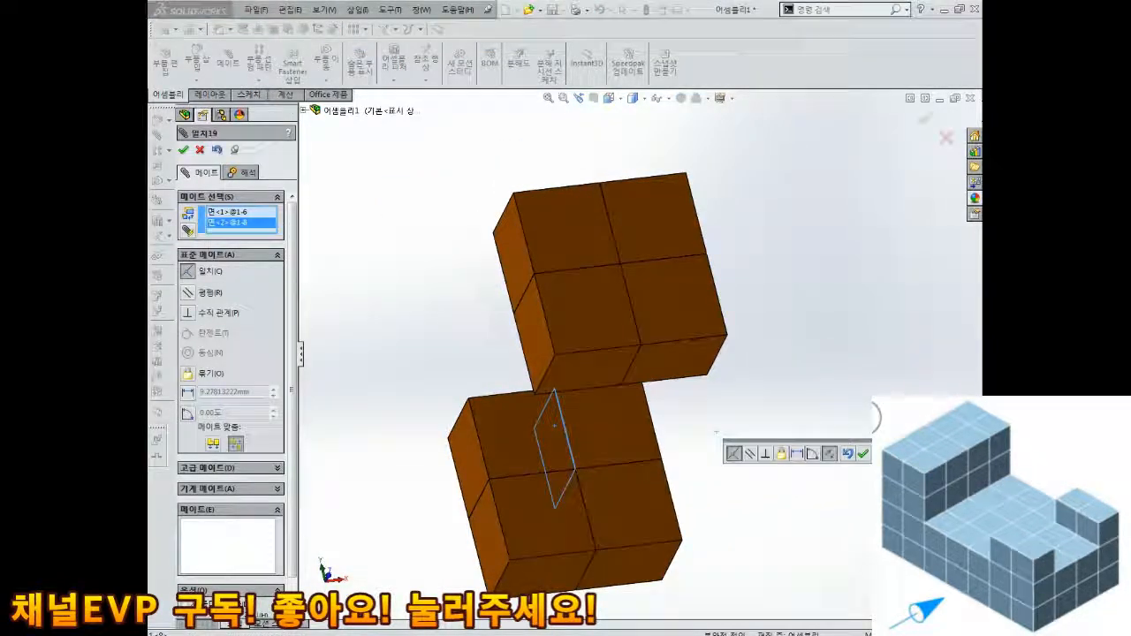
{"action": "left_click", "coordinate": [860, 455]}
- Bring the second four-cube group against the original block with coincident mates on their adjoining faces
{"action": "middle_click_drag", "start_coordinate": [818, 386], "coordinate": [694, 469]}
{"action": "scroll", "coordinate": [693, 469], "scroll_direction": "up", "scroll_amount": 3}
{"action": "left_click", "coordinate": [496, 360]}
{"action": "right_click", "coordinate": [586, 394]}
{"action": "middle_click_drag", "start_coordinate": [725, 410], "coordinate": [561, 409]}
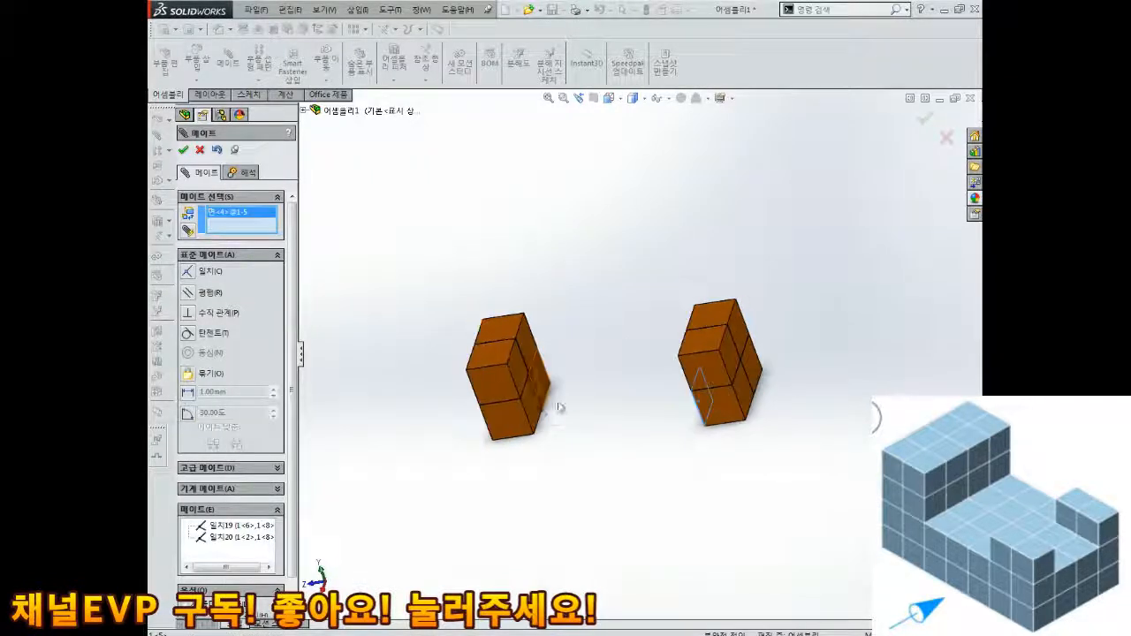
{"action": "left_click", "coordinate": [532, 407]}
{"action": "left_click", "coordinate": [518, 427]}
- Align the end faces of the two four-cube groups with a coincident mate to complete the 2×2×2 cube
{"action": "scroll", "coordinate": [522, 428], "scroll_direction": "down", "scroll_amount": 3}
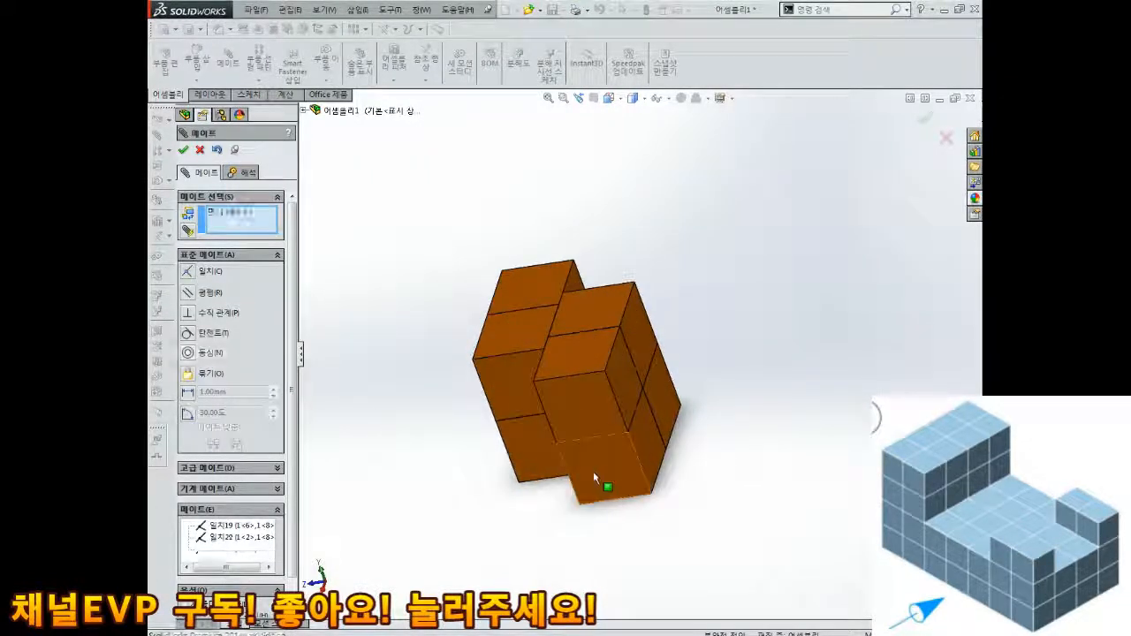
{"action": "left_click", "coordinate": [601, 478]}
{"action": "left_click", "coordinate": [534, 459]}
{"action": "left_click", "coordinate": [521, 478]}
{"action": "middle_click_drag", "start_coordinate": [376, 298], "coordinate": [609, 417]}
{"action": "scroll", "coordinate": [941, 337], "scroll_direction": "up", "scroll_amount": 2}
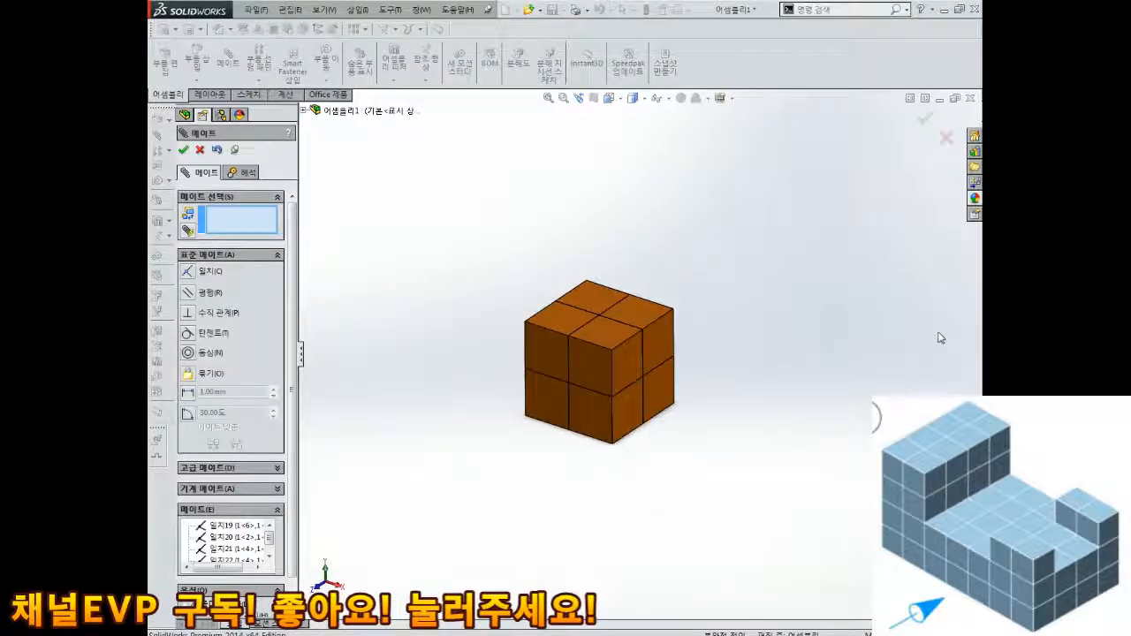
- Finish mating and save the 2×2×2 cube assembly as 1
{"action": "left_click", "coordinate": [921, 123]}
{"action": "key", "text": "ctrl+s"}
{"action": "type", "text": "1"}
{"action": "left_click", "coordinate": [636, 470]}
- Create a new assembly and insert the saved 2×2×2 block as its first component
{"action": "left_click", "coordinate": [255, 10]}
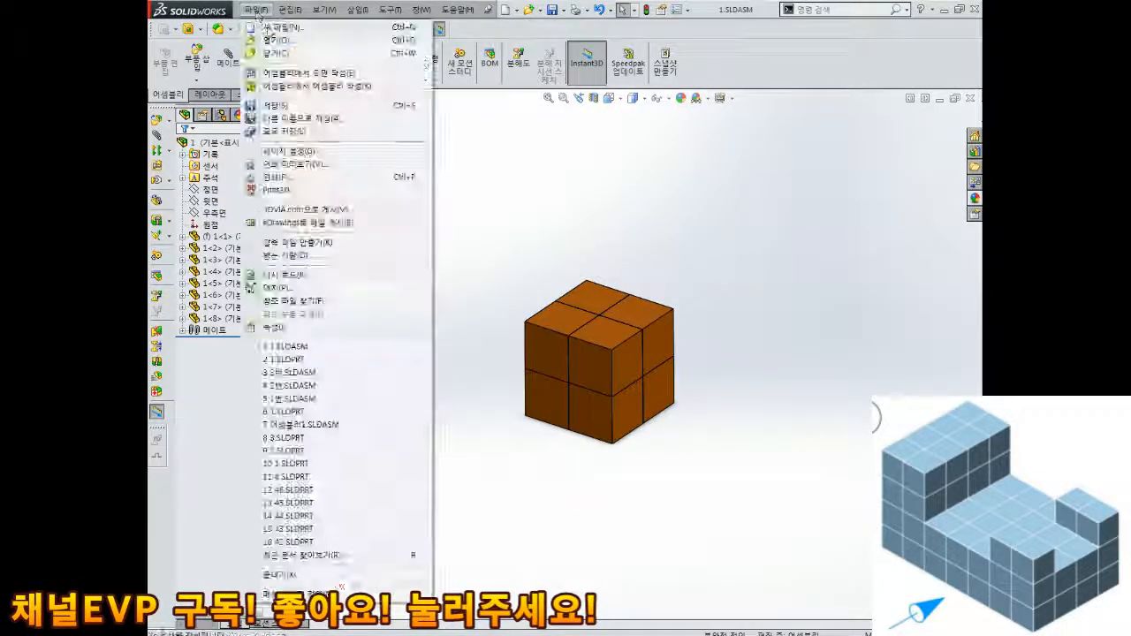
{"action": "left_click", "coordinate": [265, 31]}
{"action": "left_click", "coordinate": [616, 367]}
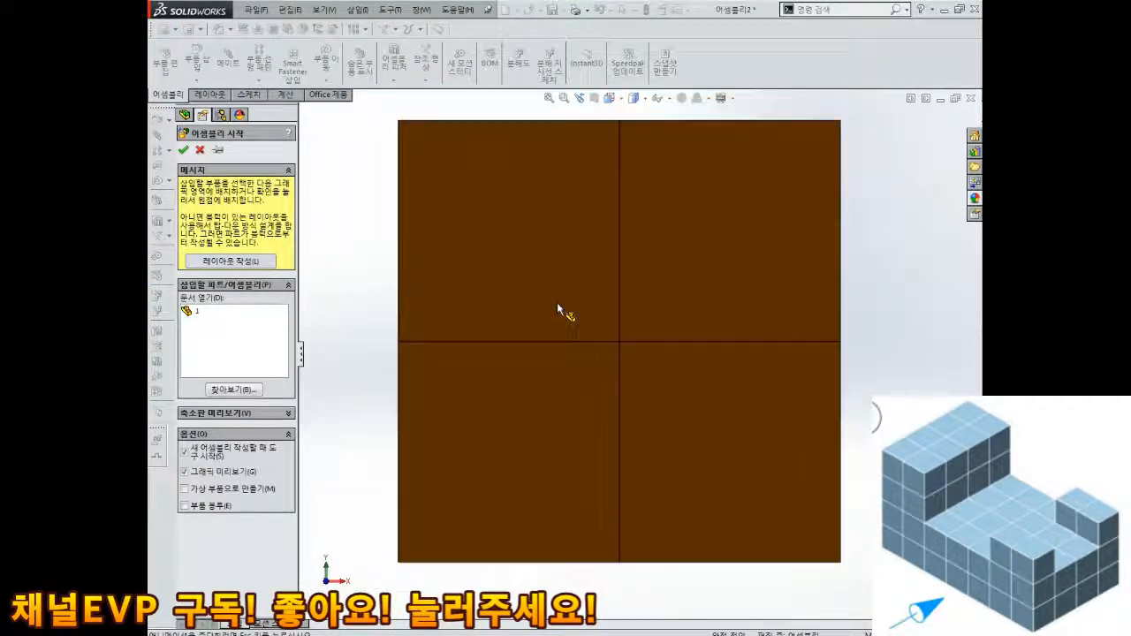
{"action": "left_click", "coordinate": [557, 305]}
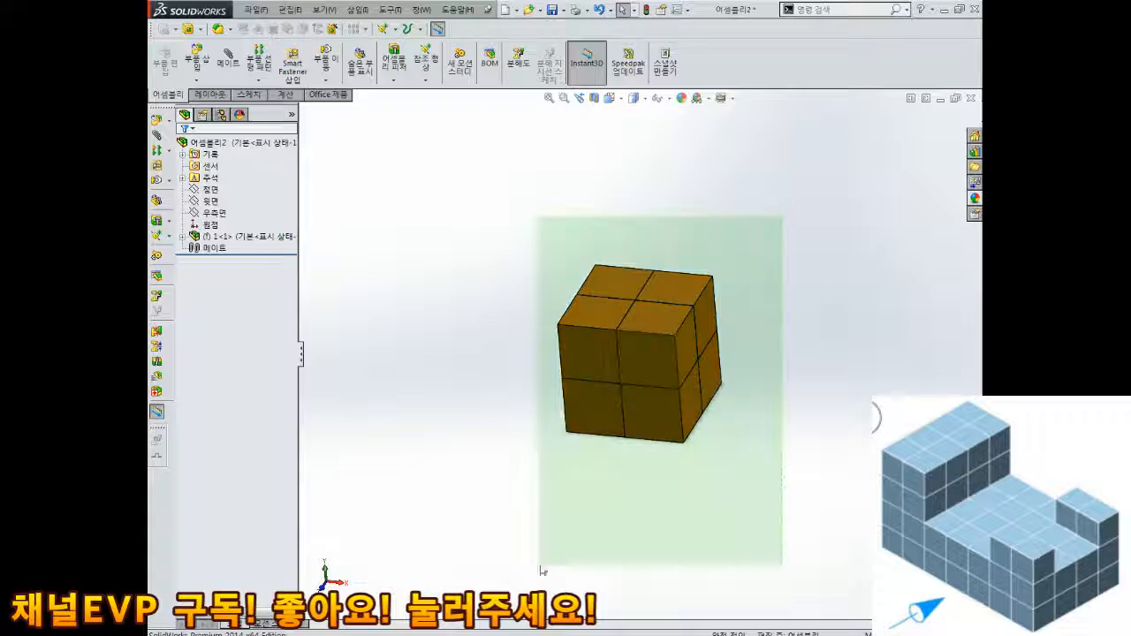
- Copy the 2×2×2 block, paste four copies, and spread overlapping copies apart
{"action": "left_click_drag", "start_coordinate": [672, 370], "coordinate": [508, 565]}
{"action": "key", "text": "ctrl+c"}
{"action": "key", "text": "ctrl+v"}
{"action": "key", "text": "ctrl+v"}
{"action": "scroll", "coordinate": [556, 541], "scroll_direction": "up", "scroll_amount": 4}
{"action": "key", "text": "ctrl+v"}
{"action": "key", "text": "ctrl+v"}
{"action": "left_click_drag", "start_coordinate": [589, 457], "coordinate": [748, 334]}
{"action": "left_click_drag", "start_coordinate": [639, 500], "coordinate": [771, 506]}
- Align two pairs of side faces on the first block and one copy with coincident mates
{"action": "scroll", "coordinate": [465, 354], "scroll_direction": "down", "scroll_amount": 1}
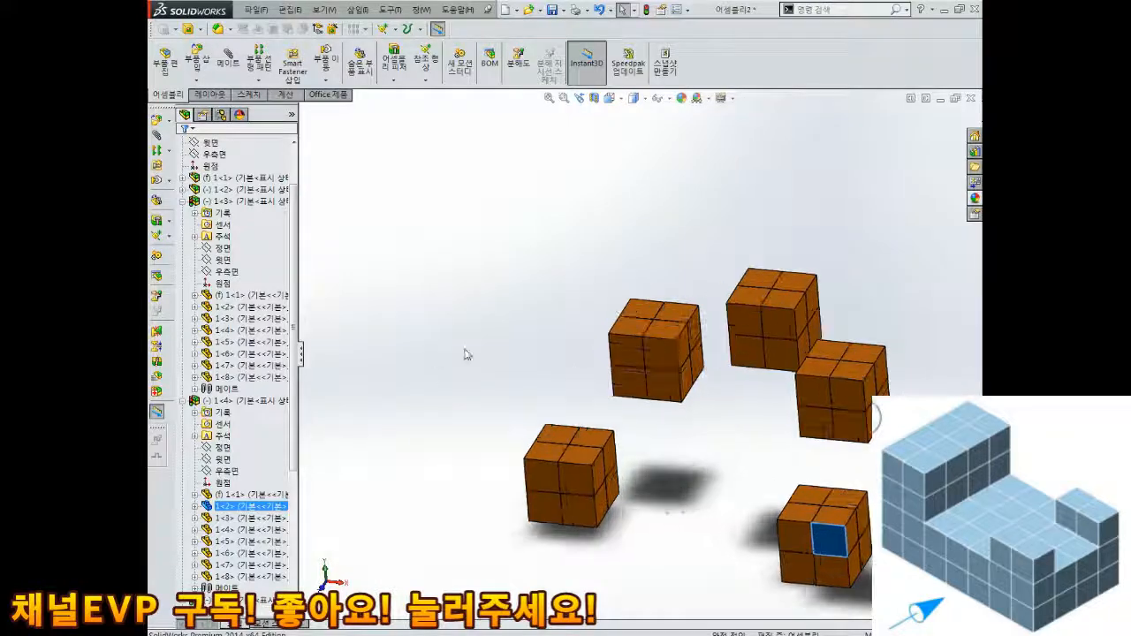
{"action": "scroll", "coordinate": [609, 452], "scroll_direction": "down", "scroll_amount": 1}
{"action": "left_click", "coordinate": [586, 482]}
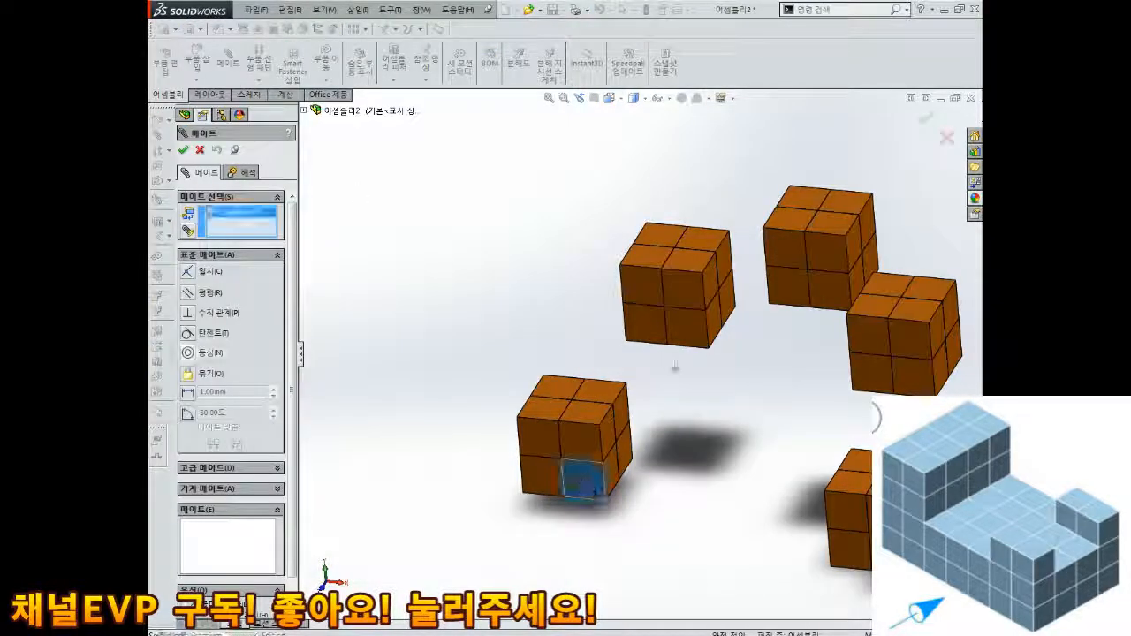
{"action": "left_click", "coordinate": [691, 335]}
{"action": "left_click", "coordinate": [836, 316]}
{"action": "middle_click_drag", "start_coordinate": [775, 311], "coordinate": [654, 263]}
{"action": "left_click", "coordinate": [590, 313]}
{"action": "left_click", "coordinate": [494, 377]}
{"action": "left_click", "coordinate": [818, 387]}
- Mate the lower block's top face to the upper block's underside to form a 2×2×4 column
{"action": "scroll", "coordinate": [682, 332], "scroll_direction": "down", "scroll_amount": 2}
{"action": "left_click", "coordinate": [642, 372]}
{"action": "middle_click_drag", "start_coordinate": [641, 372], "coordinate": [628, 412]}
{"action": "left_click", "coordinate": [611, 401]}
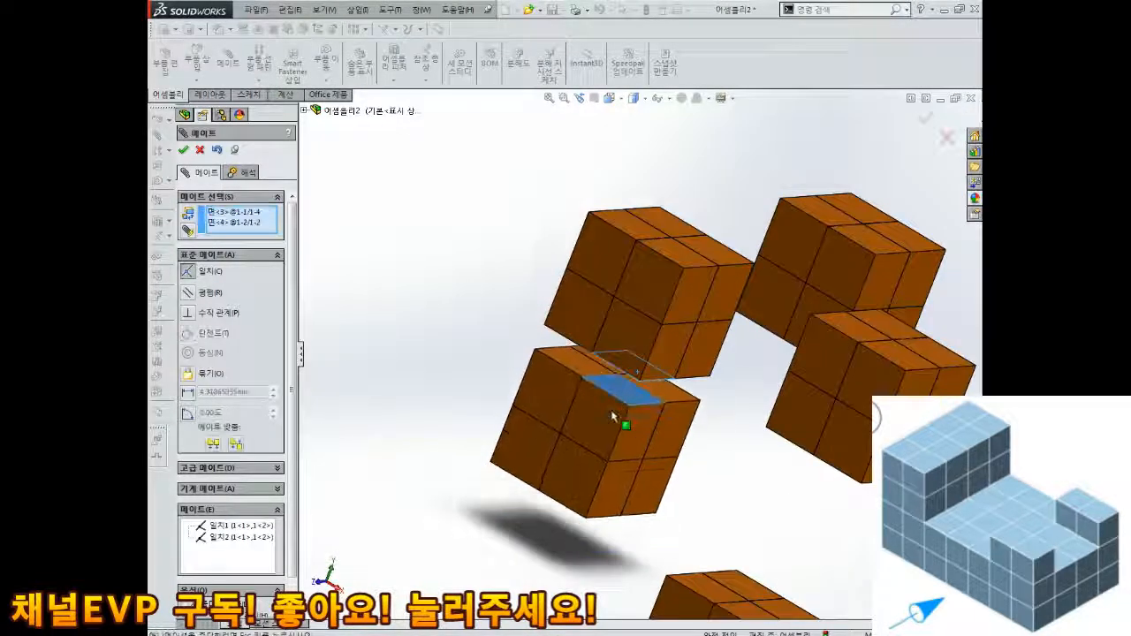
{"action": "left_click", "coordinate": [750, 433]}
{"action": "scroll", "coordinate": [751, 433], "scroll_direction": "up", "scroll_amount": 3}
{"action": "middle_click_drag", "start_coordinate": [751, 433], "coordinate": [744, 367]}
{"action": "scroll", "coordinate": [745, 367], "scroll_direction": "down", "scroll_amount": 2}
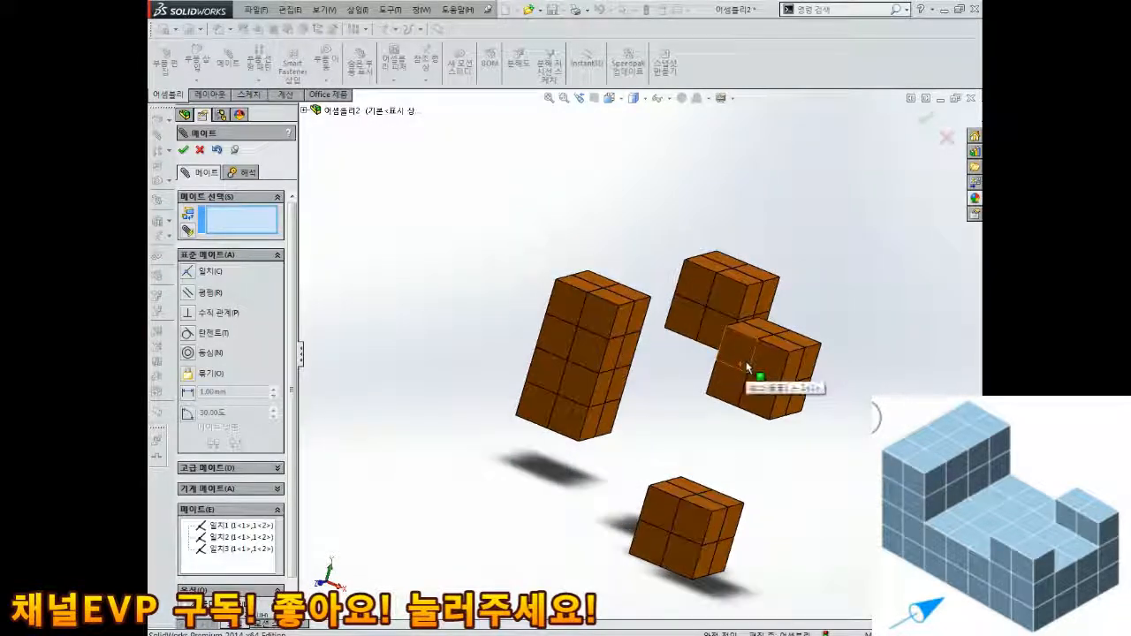
{"action": "left_click", "coordinate": [751, 281]}
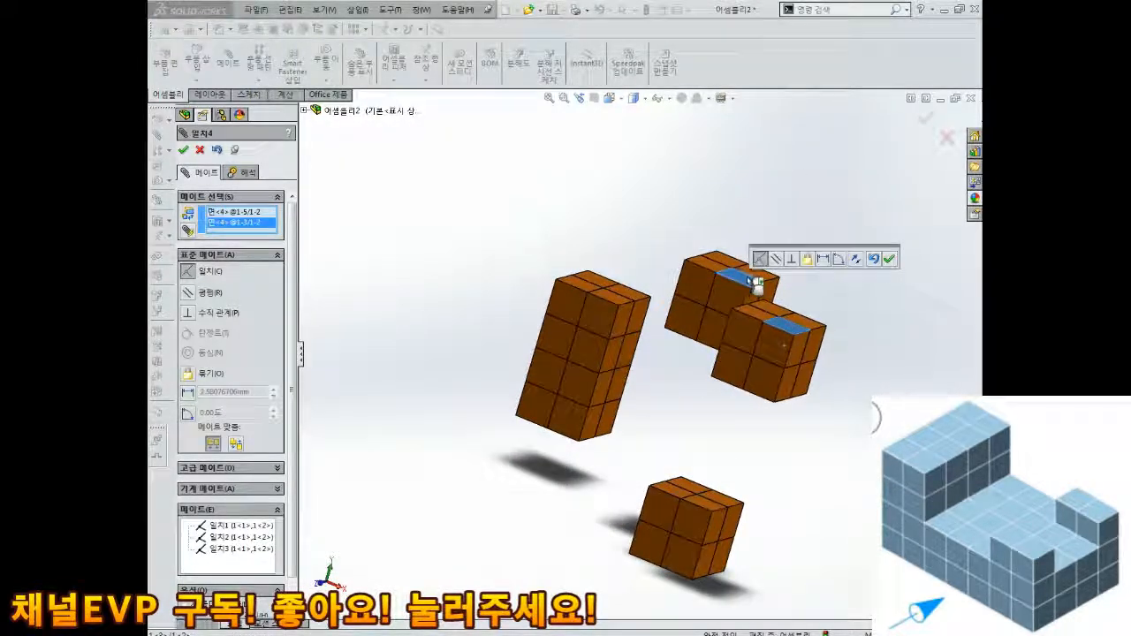
{"action": "key", "text": "Escape"}
- Join the underside of one loose block to the top face of another with a coincident mate
{"action": "left_click", "coordinate": [786, 339]}
{"action": "scroll", "coordinate": [788, 347], "scroll_direction": "down", "scroll_amount": 2}
{"action": "middle_click_drag", "start_coordinate": [677, 359], "coordinate": [724, 394]}
{"action": "left_click", "coordinate": [679, 352], "text": "ctrl"}
{"action": "left_click", "coordinate": [226, 62]}
{"action": "middle_click_drag", "start_coordinate": [741, 341], "coordinate": [800, 375]}
{"action": "left_click", "coordinate": [828, 385]}
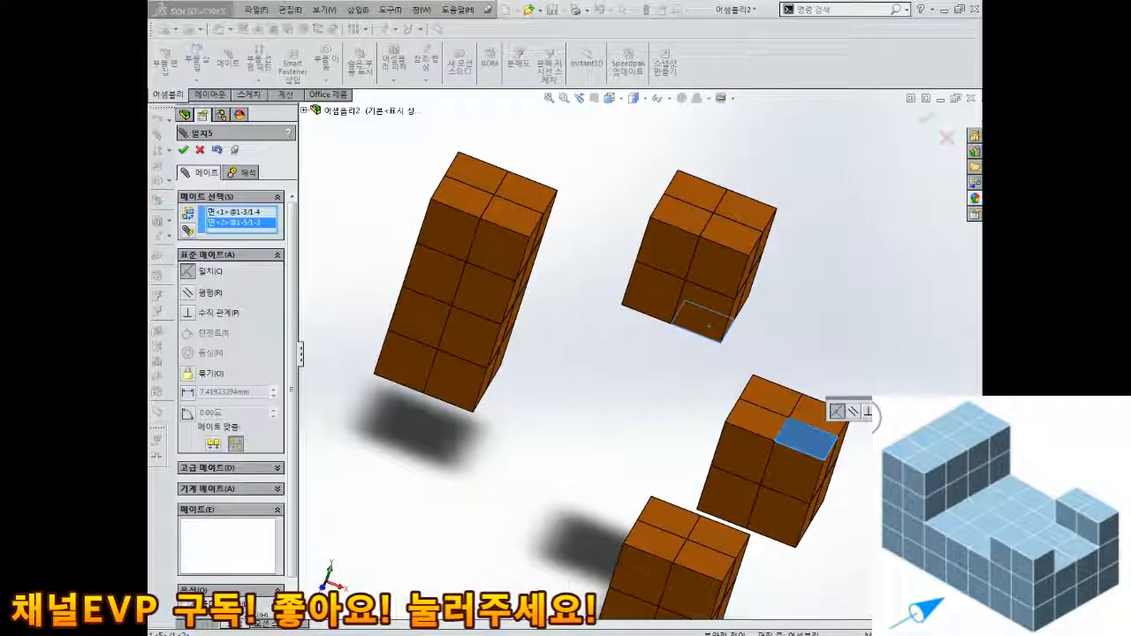
{"action": "key", "text": "Return"}
- Align the side and front faces of these two blocks with coincident mates to complete a second 2×2×4 column
{"action": "middle_click_drag", "start_coordinate": [739, 321], "coordinate": [744, 302]}
{"action": "left_click", "coordinate": [820, 449]}
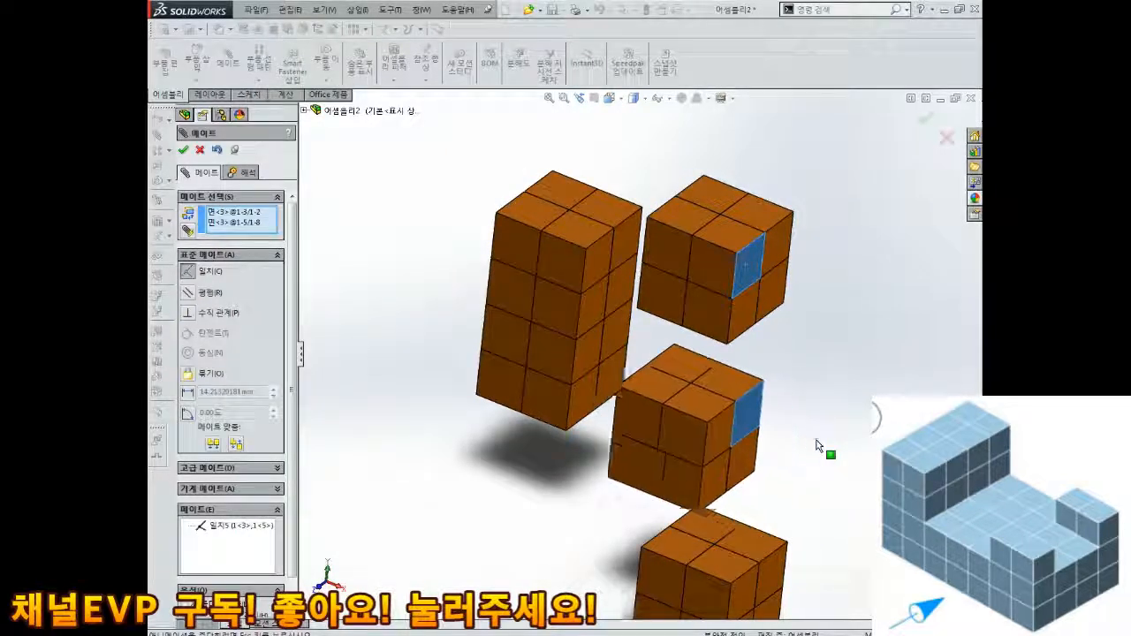
{"action": "left_click", "coordinate": [632, 451]}
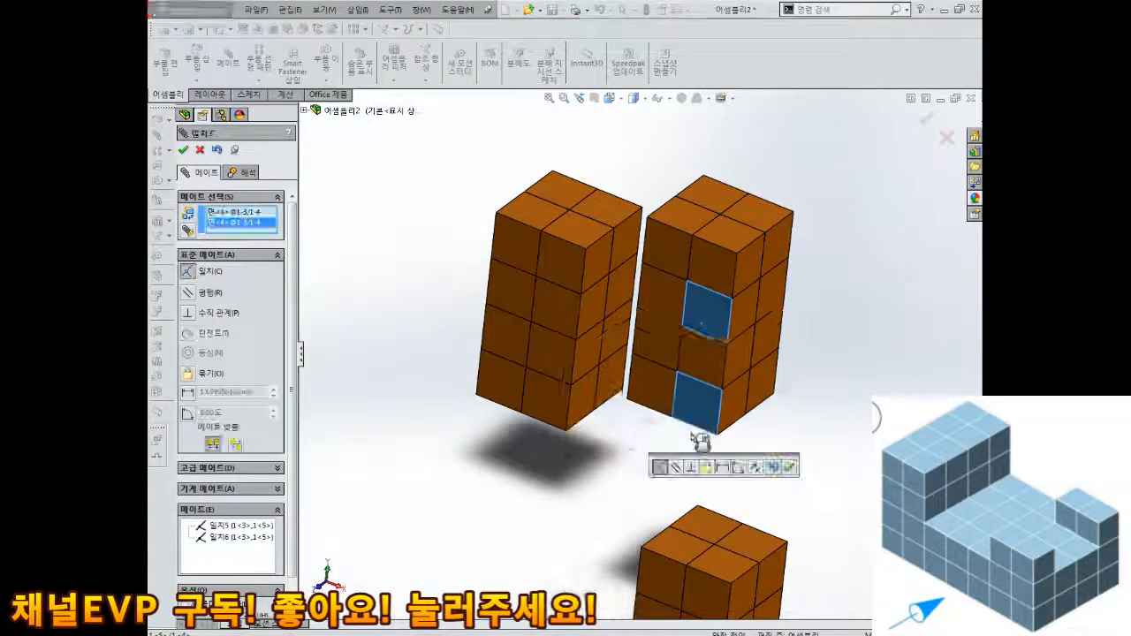
{"action": "left_click", "coordinate": [794, 469]}
- Move the second column beside the first and align their outer side and top faces with coincident mates
{"action": "left_click_drag", "start_coordinate": [705, 263], "coordinate": [415, 357]}
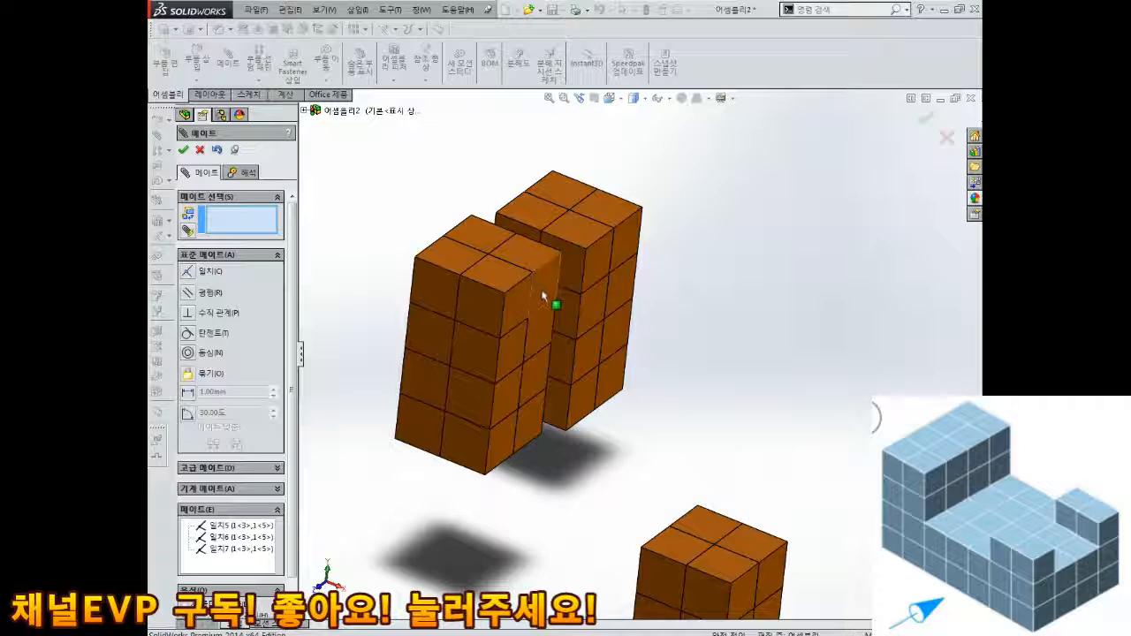
{"action": "left_click", "coordinate": [593, 276]}
{"action": "middle_click_drag", "start_coordinate": [594, 341], "coordinate": [649, 380]}
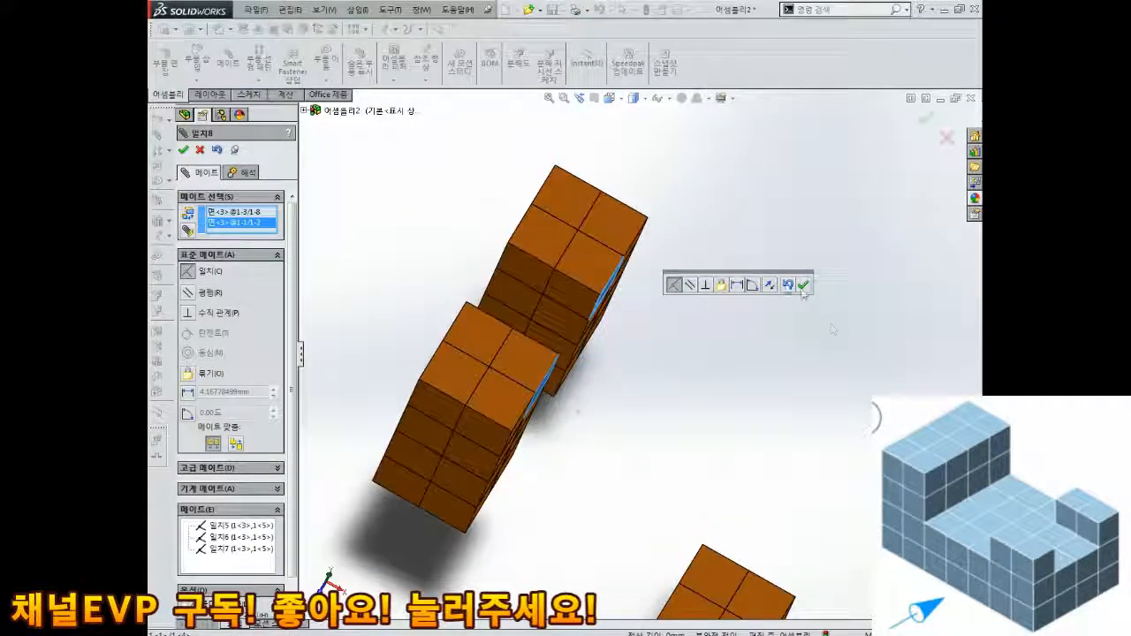
{"action": "left_click", "coordinate": [802, 284]}
{"action": "left_click", "coordinate": [578, 281]}
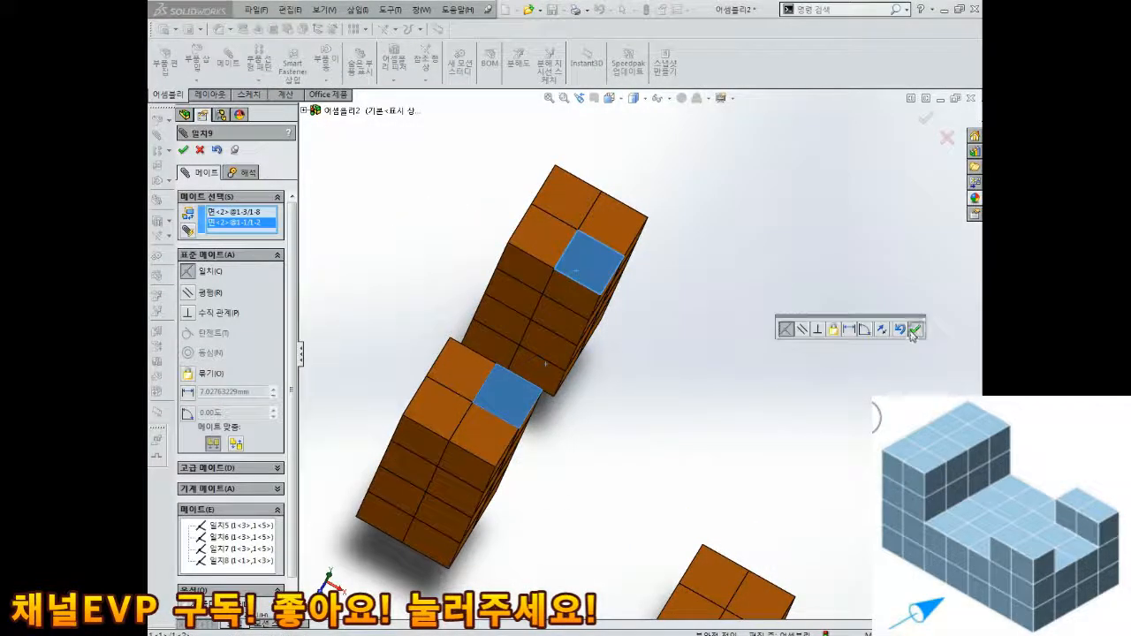
{"action": "left_click", "coordinate": [914, 329]}
- Mate the facing sides of the two columns to join them into a four-cube-high wall
{"action": "middle_click_drag", "start_coordinate": [549, 305], "coordinate": [457, 398]}
{"action": "left_click", "coordinate": [458, 397]}
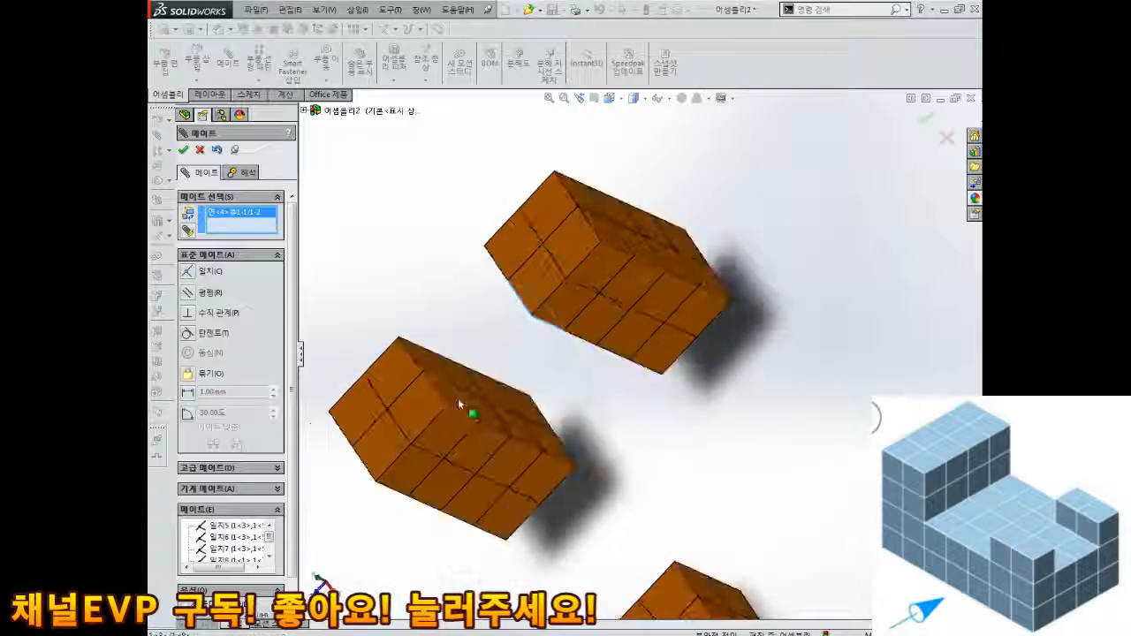
{"action": "left_click", "coordinate": [785, 440]}
- Attach the remaining loose block to the wall's foot with coincident mates on the adjoining, end and bottom faces
{"action": "middle_click_drag", "start_coordinate": [792, 446], "coordinate": [574, 521]}
{"action": "left_click", "coordinate": [483, 312]}
{"action": "left_click", "coordinate": [469, 306]}
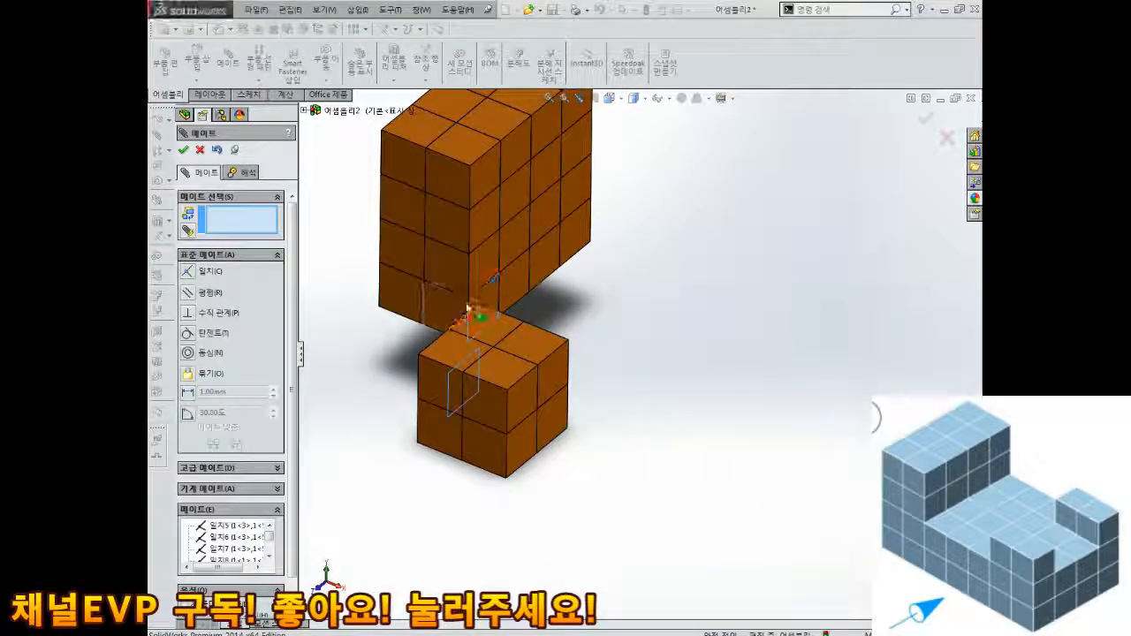
{"action": "left_click", "coordinate": [438, 409]}
{"action": "left_click", "coordinate": [420, 425]}
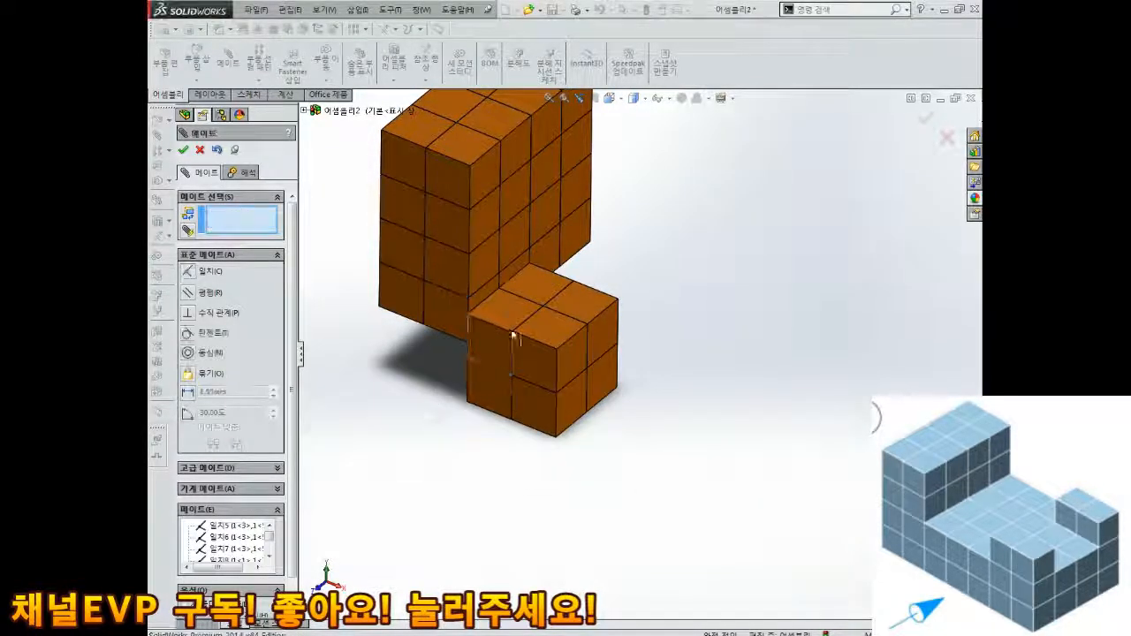
{"action": "middle_click_drag", "start_coordinate": [421, 425], "coordinate": [451, 407]}
{"action": "left_click", "coordinate": [493, 439]}
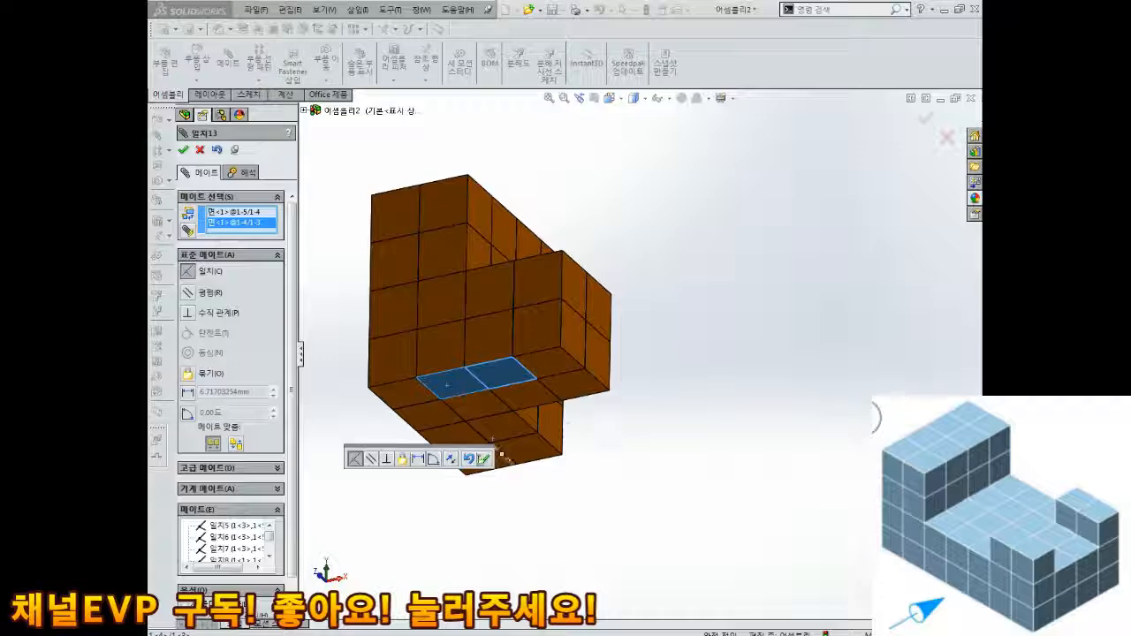
{"action": "left_click", "coordinate": [471, 460]}
- Paste another 2×2×2 block and position it beside the block at the wall's foot
{"action": "middle_click_drag", "start_coordinate": [471, 459], "coordinate": [539, 491]}
{"action": "key", "text": "Escape"}
{"action": "key", "text": "ctrl+v"}
{"action": "left_click_drag", "start_coordinate": [649, 426], "coordinate": [674, 358]}
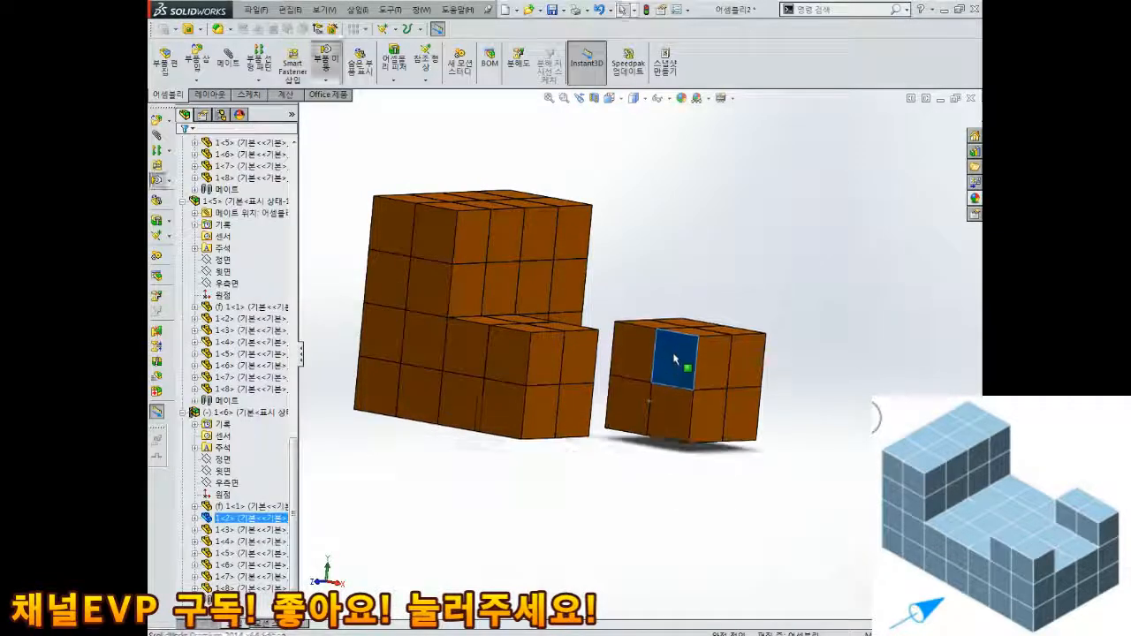
{"action": "middle_click_drag", "start_coordinate": [676, 365], "coordinate": [638, 397]}
{"action": "middle_click_drag", "start_coordinate": [744, 327], "coordinate": [592, 354]}
- Mate the new block's side against the neighbouring foot block and align their top faces with coincident mates
{"action": "left_click", "coordinate": [225, 71]}
{"action": "left_click", "coordinate": [574, 327]}
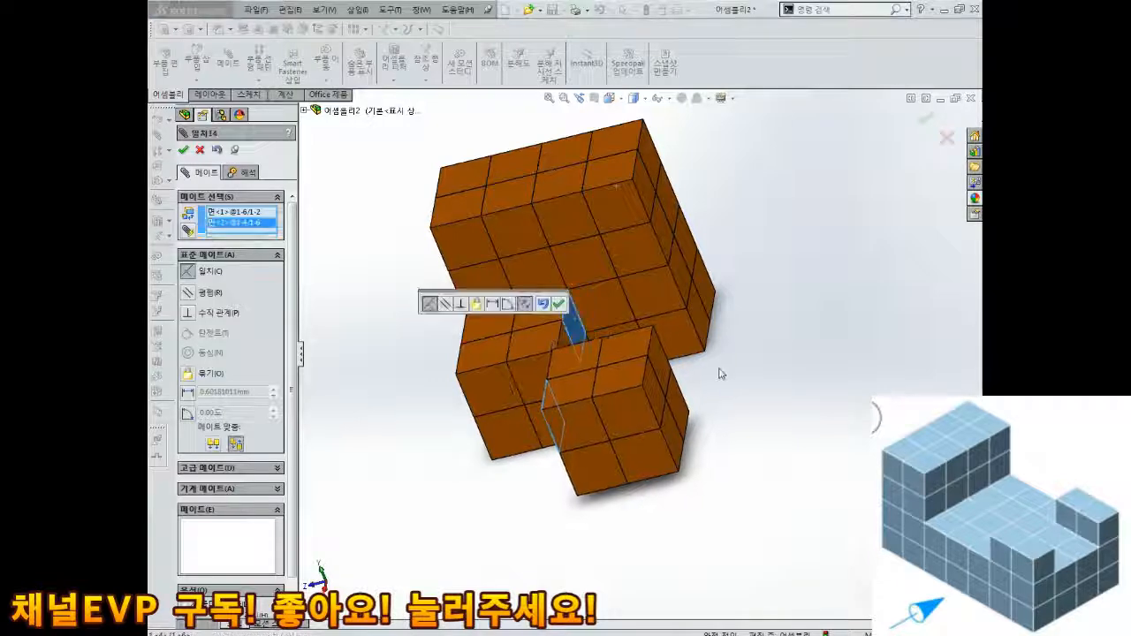
{"action": "left_click", "coordinate": [559, 304]}
{"action": "left_click", "coordinate": [535, 354]}
{"action": "left_click", "coordinate": [574, 392]}
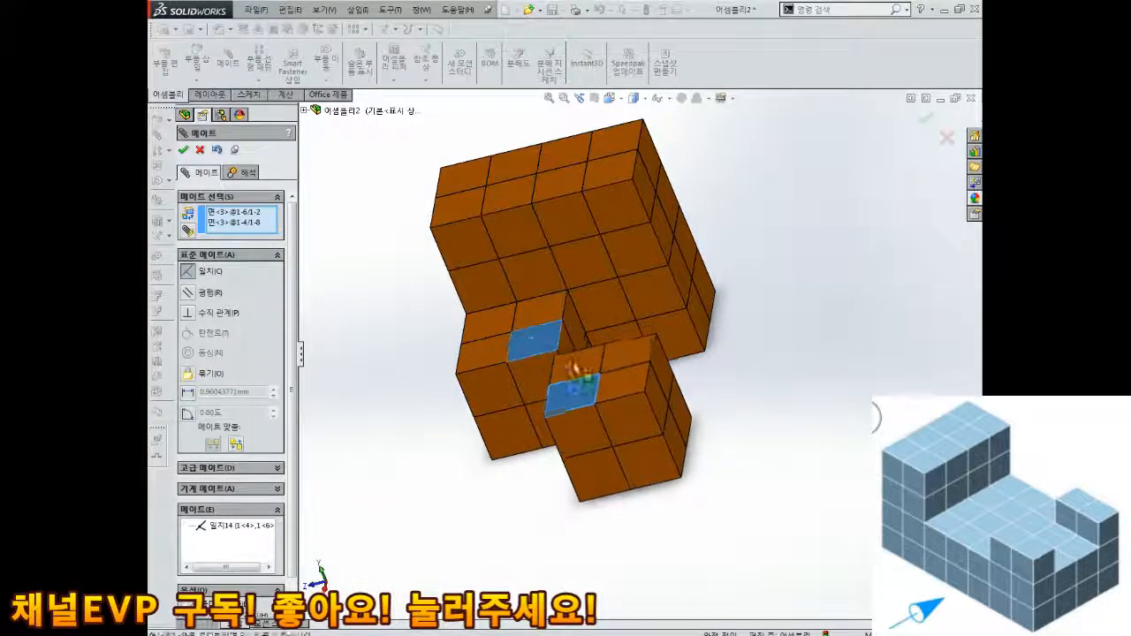
{"action": "left_click", "coordinate": [559, 383]}
- Mate the new block's inner face to the wall and finish mating to complete the first lower-tier row
{"action": "middle_click_drag", "start_coordinate": [566, 385], "coordinate": [668, 429]}
{"action": "left_click", "coordinate": [596, 430]}
{"action": "middle_click_drag", "start_coordinate": [602, 421], "coordinate": [684, 313]}
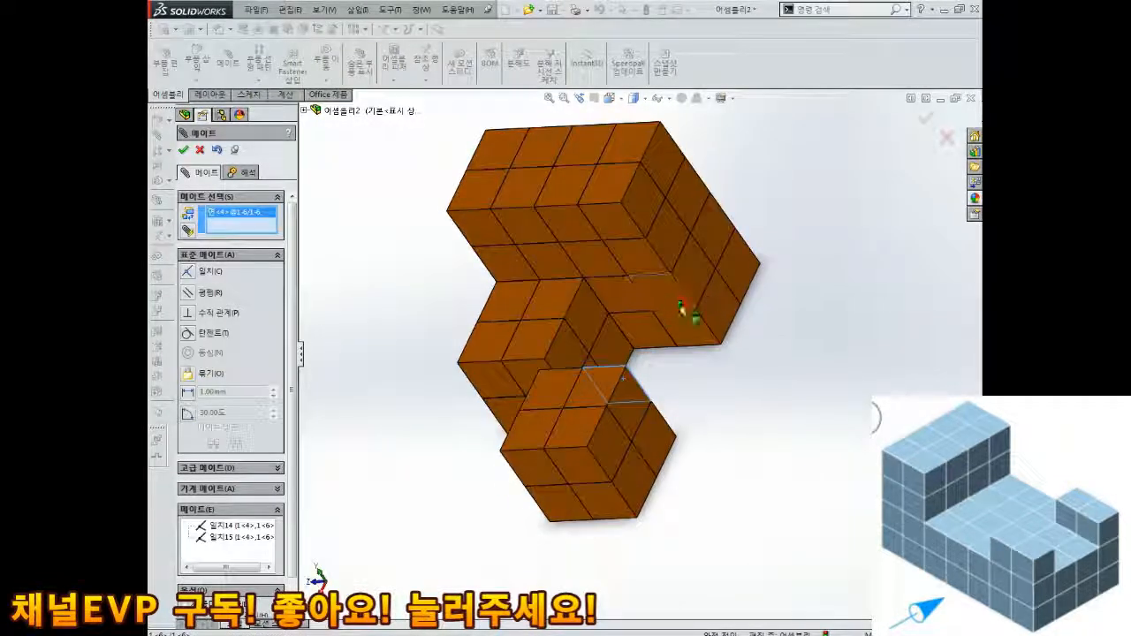
{"action": "left_click", "coordinate": [664, 295]}
{"action": "left_click", "coordinate": [804, 273]}
{"action": "scroll", "coordinate": [787, 285], "scroll_direction": "up", "scroll_amount": 3}
{"action": "middle_click_drag", "start_coordinate": [782, 287], "coordinate": [260, 195]}
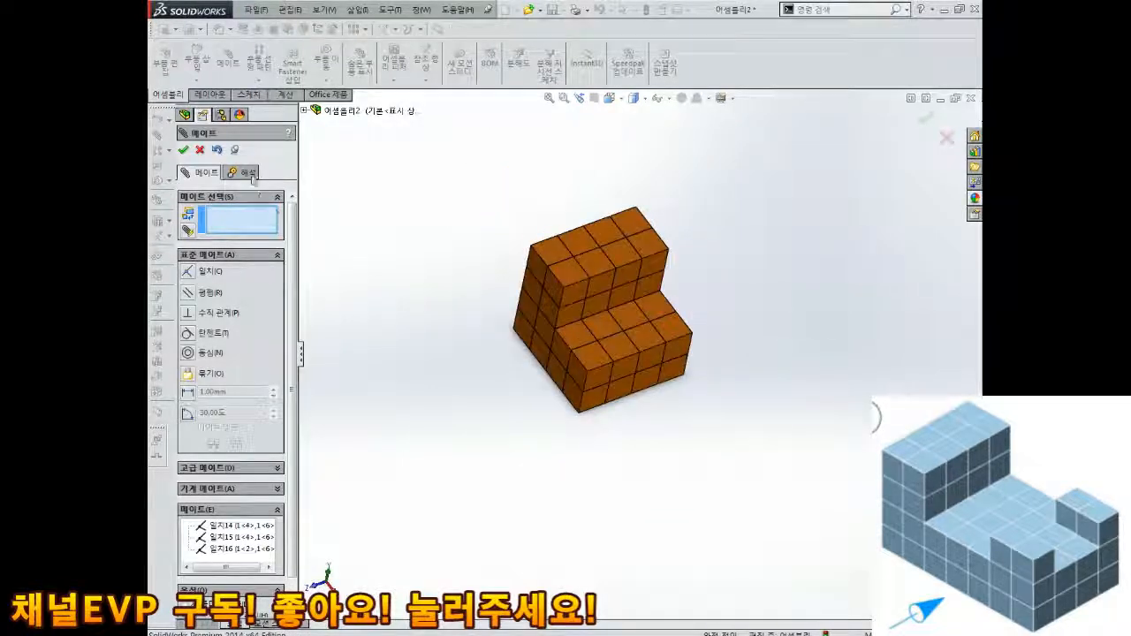
{"action": "left_click", "coordinate": [184, 152]}
- Make two more copies of the 2×2×2 block in front of the lower tier
{"action": "mouse_move", "coordinate": [661, 385]}
{"action": "middle_mouse_down"}
{"action": "mouse_move", "coordinate": [669, 356]}
{"action": "mouse_move", "coordinate": [663, 379]}
{"action": "middle_mouse_up"}
{"action": "left_click_drag", "start_coordinate": [656, 360], "coordinate": [681, 428], "text": "ctrl"}
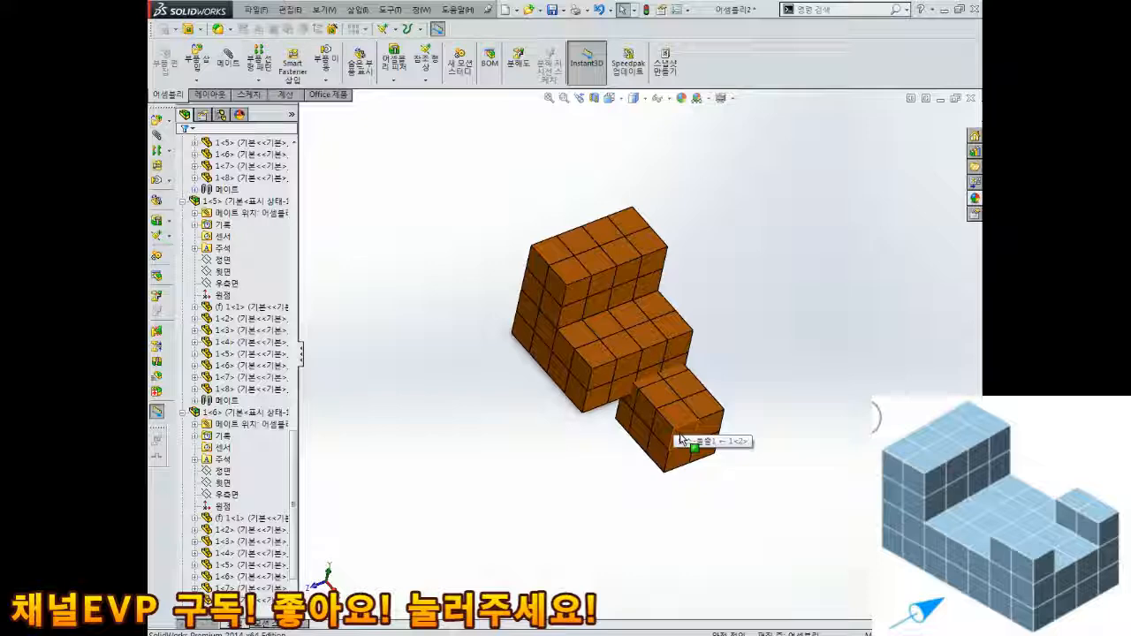
{"action": "mouse_move", "coordinate": [680, 439]}
{"action": "middle_mouse_down"}
{"action": "mouse_move", "coordinate": [669, 412]}
{"action": "mouse_move", "coordinate": [675, 432]}
{"action": "middle_mouse_up"}
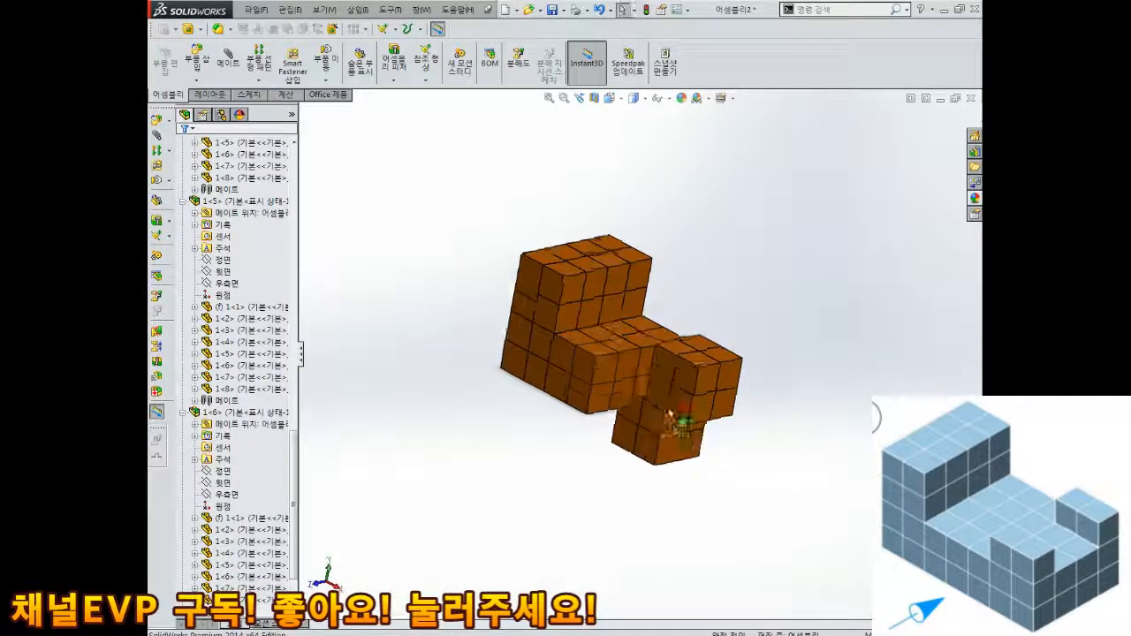
- Align the top faces of both new blocks with the lower tier's top using coincident mates
{"action": "scroll", "coordinate": [673, 424], "scroll_direction": "down", "scroll_amount": 2}
{"action": "left_click", "coordinate": [673, 312]}
{"action": "left_click", "coordinate": [654, 298], "text": "ctrl"}
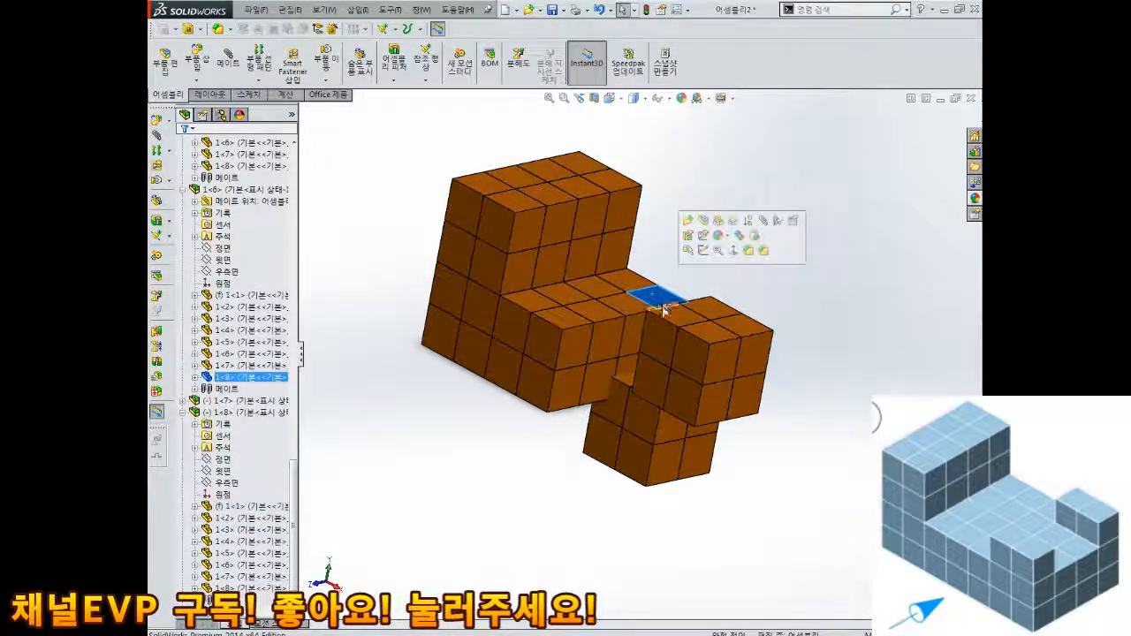
{"action": "left_click", "coordinate": [737, 263]}
{"action": "left_click", "coordinate": [827, 307]}
{"action": "scroll", "coordinate": [661, 389], "scroll_direction": "down", "scroll_amount": 3}
{"action": "left_click", "coordinate": [660, 393]}
{"action": "left_click", "coordinate": [728, 427], "text": "ctrl"}
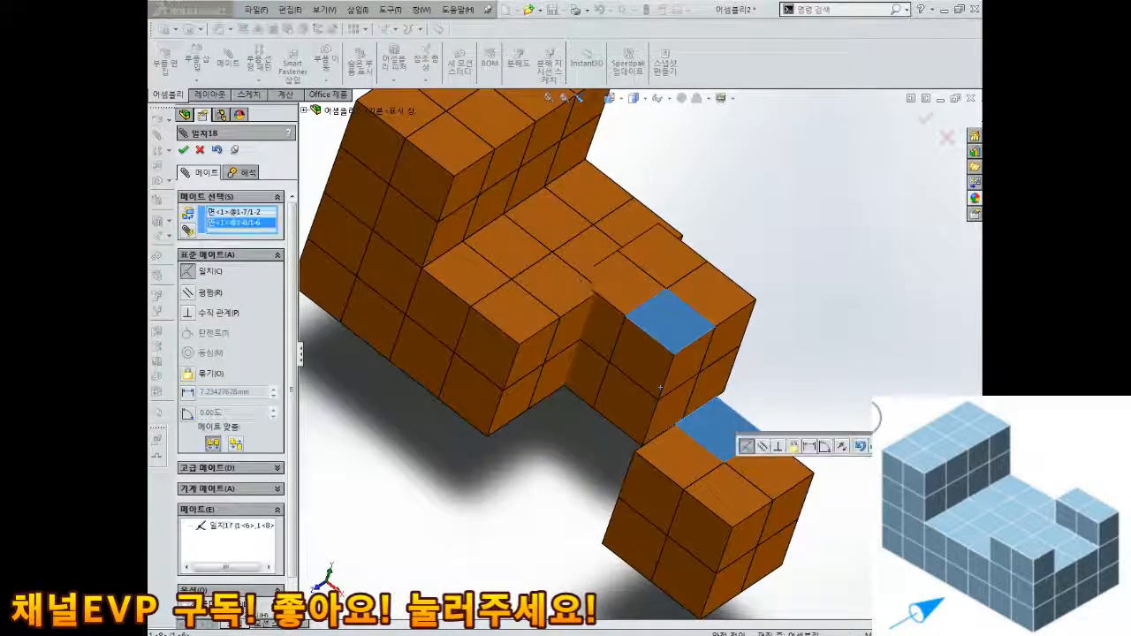
{"action": "left_click", "coordinate": [744, 441]}
- Mate the two new blocks' adjoining sides and align one block's outer side with the lower tier
{"action": "left_click", "coordinate": [629, 410]}
{"action": "middle_click_drag", "start_coordinate": [629, 410], "coordinate": [722, 452]}
{"action": "left_click", "coordinate": [790, 429]}
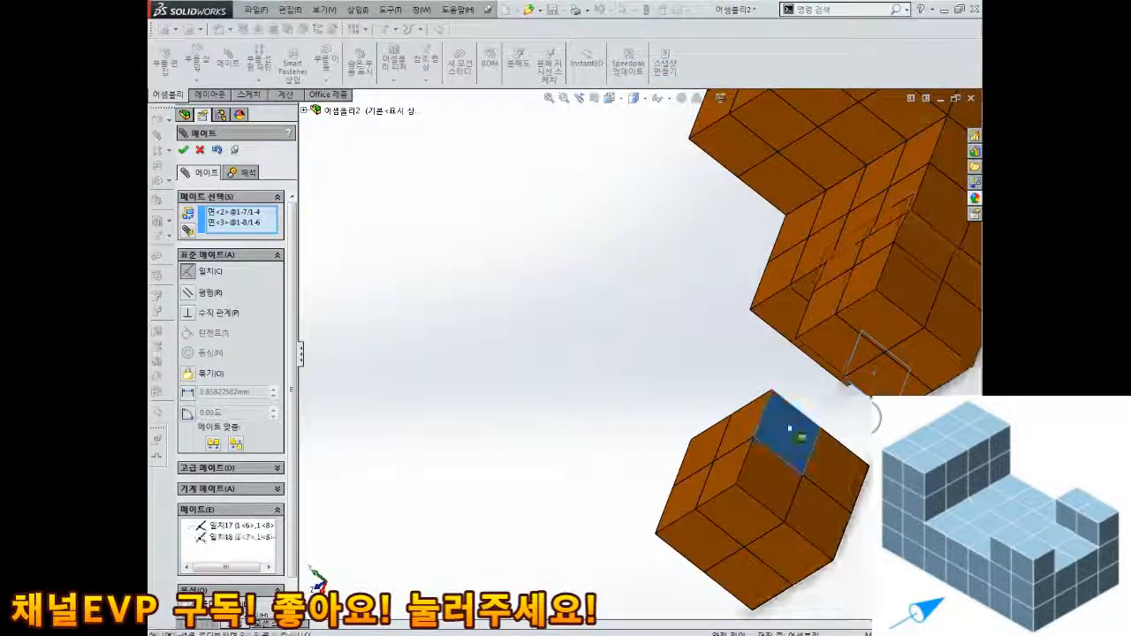
{"action": "left_click", "coordinate": [963, 404]}
{"action": "scroll", "coordinate": [927, 380], "scroll_direction": "up", "scroll_amount": 3}
{"action": "scroll", "coordinate": [848, 357], "scroll_direction": "down", "scroll_amount": 2}
{"action": "left_click", "coordinate": [725, 310]}
{"action": "left_click", "coordinate": [761, 240]}
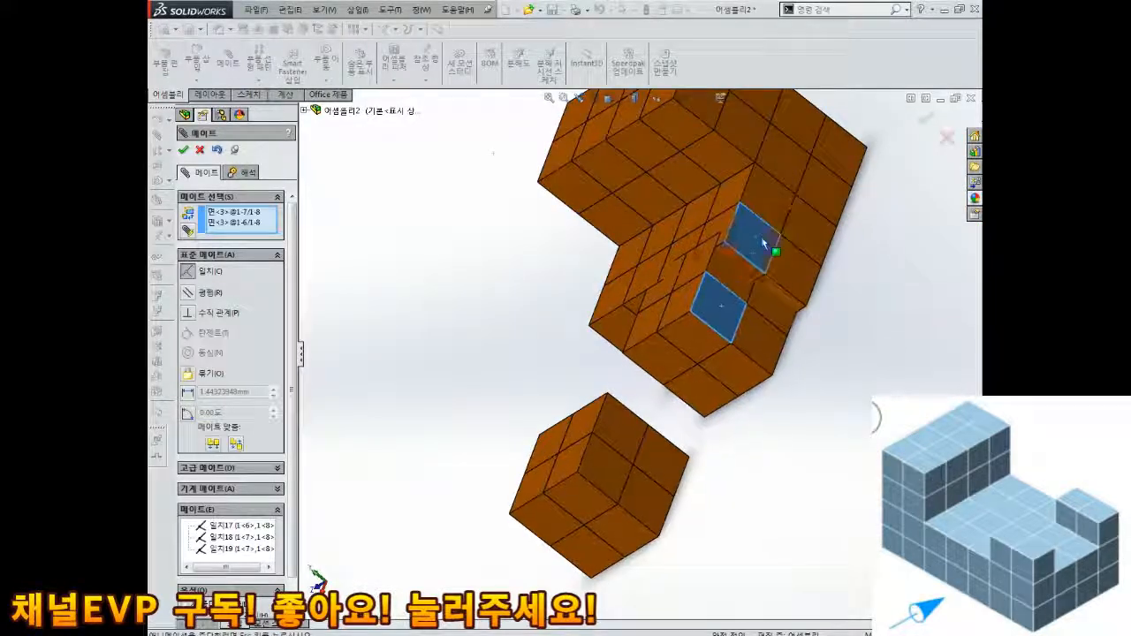
{"action": "left_click", "coordinate": [940, 249]}
- Move the loose block clear and mate its inner end face against the lower tier's front face
{"action": "middle_click_drag", "start_coordinate": [806, 333], "coordinate": [871, 295]}
{"action": "left_click_drag", "start_coordinate": [773, 433], "coordinate": [779, 480]}
{"action": "middle_click_drag", "start_coordinate": [780, 480], "coordinate": [770, 397]}
{"action": "left_click", "coordinate": [723, 448]}
{"action": "middle_click_drag", "start_coordinate": [724, 448], "coordinate": [612, 420]}
{"action": "left_click", "coordinate": [578, 369]}
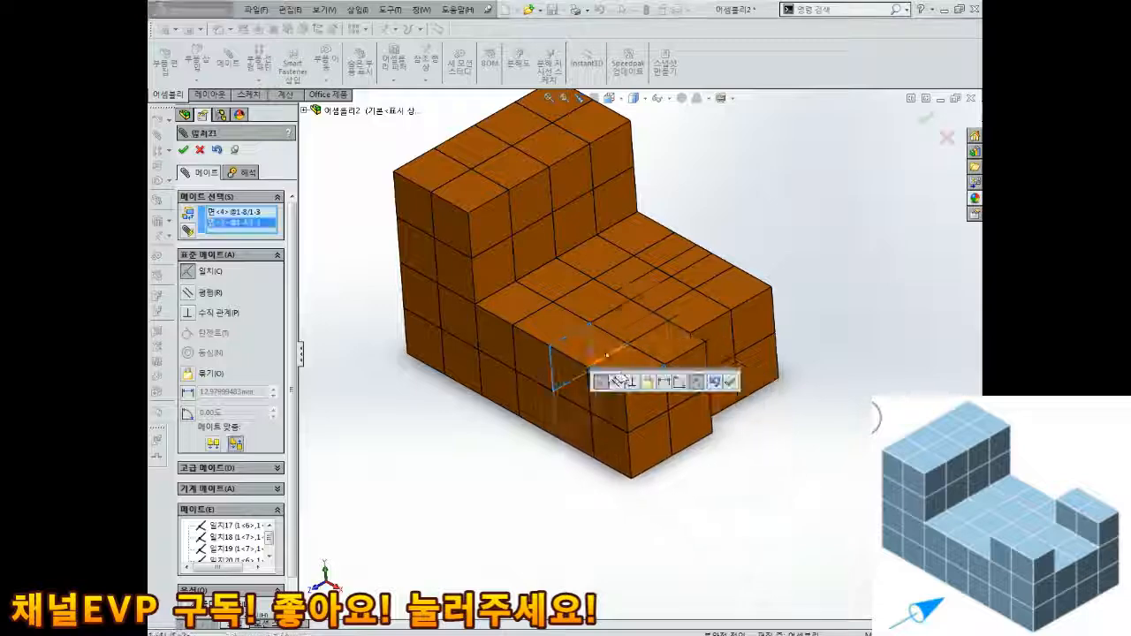
{"action": "left_click", "coordinate": [730, 382]}
- Align the front end faces of the two new blocks with a coincident mate and finish mating
{"action": "left_click", "coordinate": [716, 349]}
{"action": "left_click", "coordinate": [694, 370]}
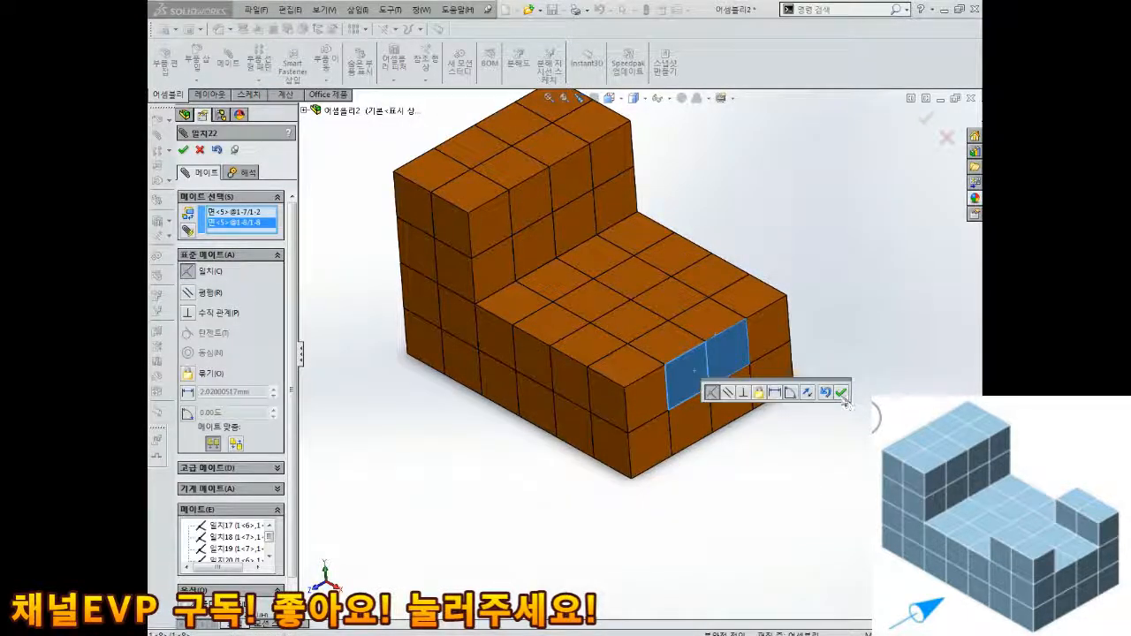
{"action": "left_click", "coordinate": [840, 394]}
{"action": "scroll", "coordinate": [777, 395], "scroll_direction": "up", "scroll_amount": 3}
{"action": "middle_click_drag", "start_coordinate": [756, 404], "coordinate": [692, 412]}
{"action": "scroll", "coordinate": [692, 415], "scroll_direction": "down", "scroll_amount": 2}
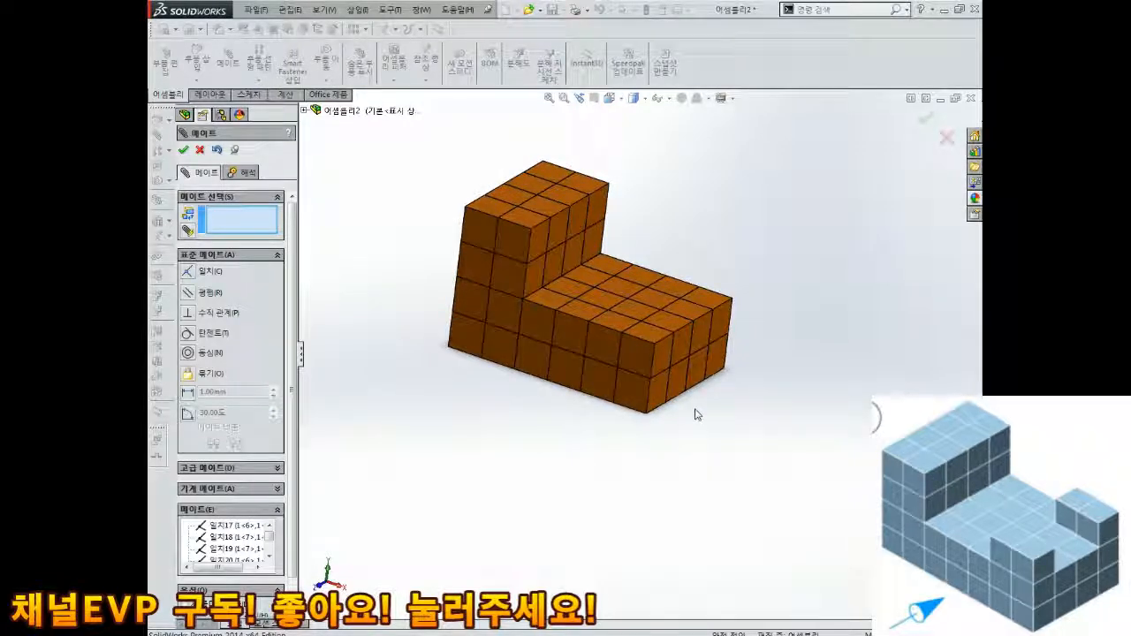
{"action": "key", "text": "Escape"}
- Add a copy of the single small cube in front of the lower tier's end
{"action": "middle_click_drag", "start_coordinate": [593, 320], "coordinate": [561, 325]}
{"action": "left_click_drag", "start_coordinate": [636, 393], "coordinate": [669, 436], "text": "ctrl"}
{"action": "left_click", "coordinate": [714, 431]}
{"action": "scroll", "coordinate": [713, 431], "scroll_direction": "down", "scroll_amount": 2}
{"action": "mouse_move", "coordinate": [685, 428]}
{"action": "middle_mouse_down"}
{"action": "mouse_move", "coordinate": [705, 424]}
{"action": "mouse_move", "coordinate": [704, 402]}
{"action": "mouse_move", "coordinate": [668, 413]}
{"action": "middle_mouse_up"}
- Align the small cube's side face with the lower tier's outer side at the front corner using a coincident mate
{"action": "left_click", "coordinate": [228, 62]}
{"action": "scroll", "coordinate": [553, 350], "scroll_direction": "down", "scroll_amount": 1}
{"action": "left_click", "coordinate": [616, 452]}
{"action": "left_click", "coordinate": [571, 392]}
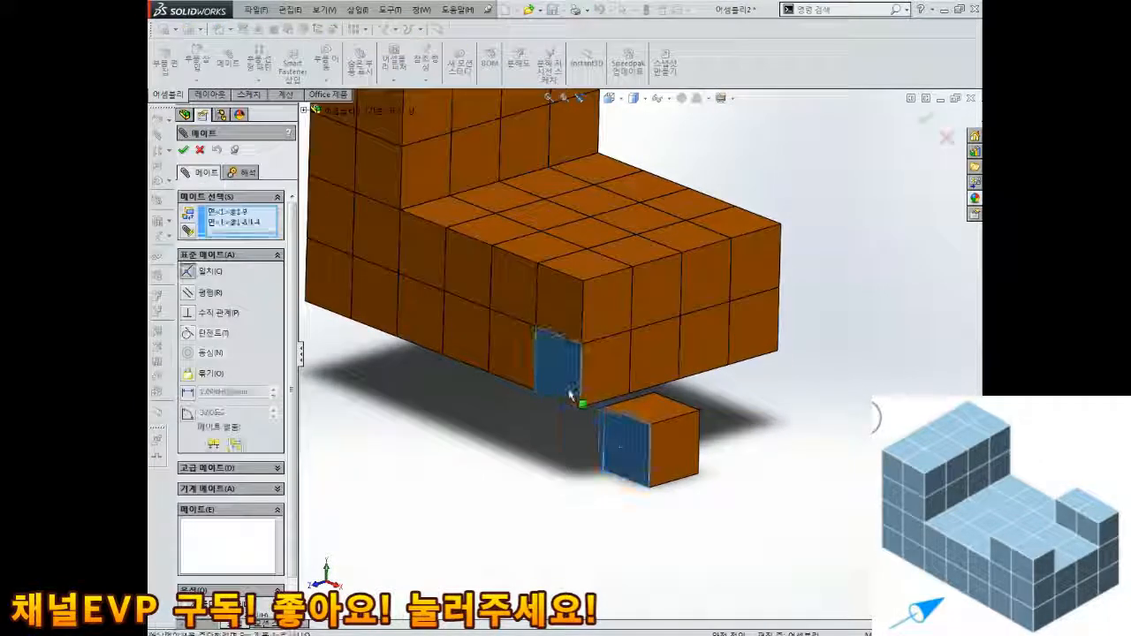
{"action": "left_click", "coordinate": [546, 411]}
- Align the small cube's bottom face with the lower tier's underside using a coincident mate
{"action": "middle_click_drag", "start_coordinate": [546, 414], "coordinate": [496, 210]}
{"action": "left_click", "coordinate": [618, 449]}
{"action": "left_click", "coordinate": [570, 381]}
{"action": "left_click", "coordinate": [583, 254]}
{"action": "left_click", "coordinate": [529, 272]}
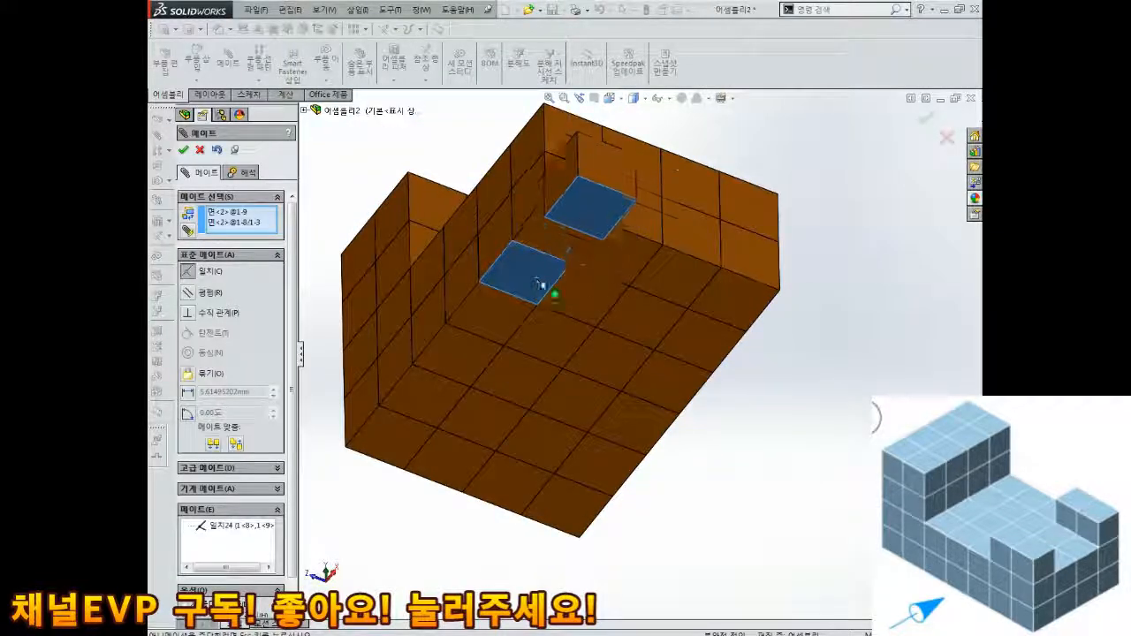
{"action": "left_click", "coordinate": [762, 282]}
{"action": "middle_click_drag", "start_coordinate": [763, 283], "coordinate": [610, 315]}
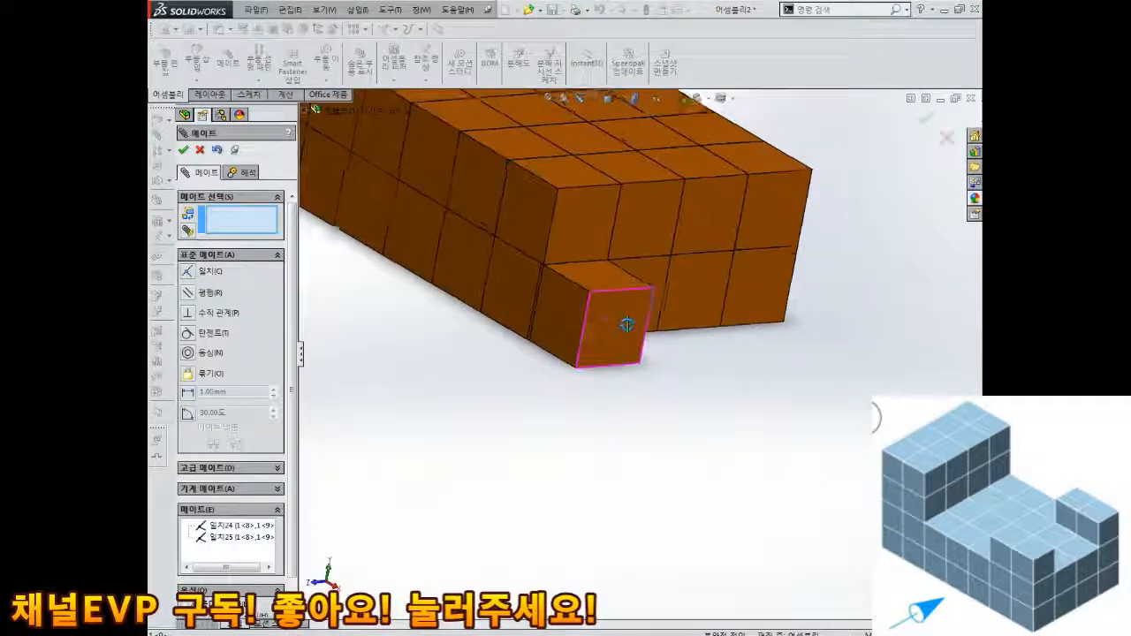
- Move the small cube away from the lower tier, and attach its inner face to the tier's end face with a coincident mate
{"action": "key", "text": "Escape"}
{"action": "left_click_drag", "start_coordinate": [613, 318], "coordinate": [790, 413]}
{"action": "key", "text": "Escape"}
{"action": "middle_click_drag", "start_coordinate": [789, 414], "coordinate": [777, 424]}
{"action": "left_click", "coordinate": [228, 58]}
{"action": "left_click", "coordinate": [675, 374]}
{"action": "middle_click_drag", "start_coordinate": [675, 375], "coordinate": [574, 364]}
{"action": "left_click", "coordinate": [454, 300]}
{"action": "middle_click_drag", "start_coordinate": [435, 288], "coordinate": [646, 402]}
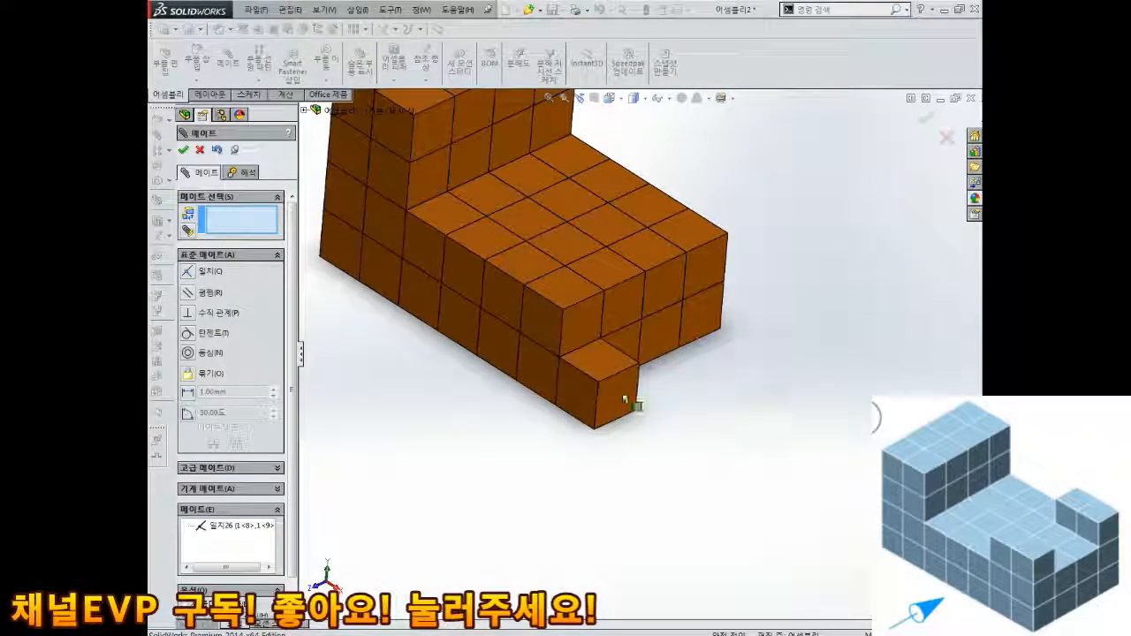
{"action": "left_click", "coordinate": [183, 149]}
- Add three more copies of the small cube in a row beside the placed corner cube
{"action": "left_click_drag", "start_coordinate": [614, 390], "coordinate": [720, 388], "text": "ctrl"}
{"action": "left_click_drag", "start_coordinate": [720, 389], "coordinate": [788, 375], "text": "ctrl"}
{"action": "left_click_drag", "start_coordinate": [790, 378], "coordinate": [850, 344], "text": "ctrl"}
{"action": "middle_click_drag", "start_coordinate": [850, 344], "coordinate": [793, 328]}
{"action": "key", "text": "Escape"}
- Align the top faces of the three loose cubes with coincident mates
{"action": "left_click", "coordinate": [229, 60]}
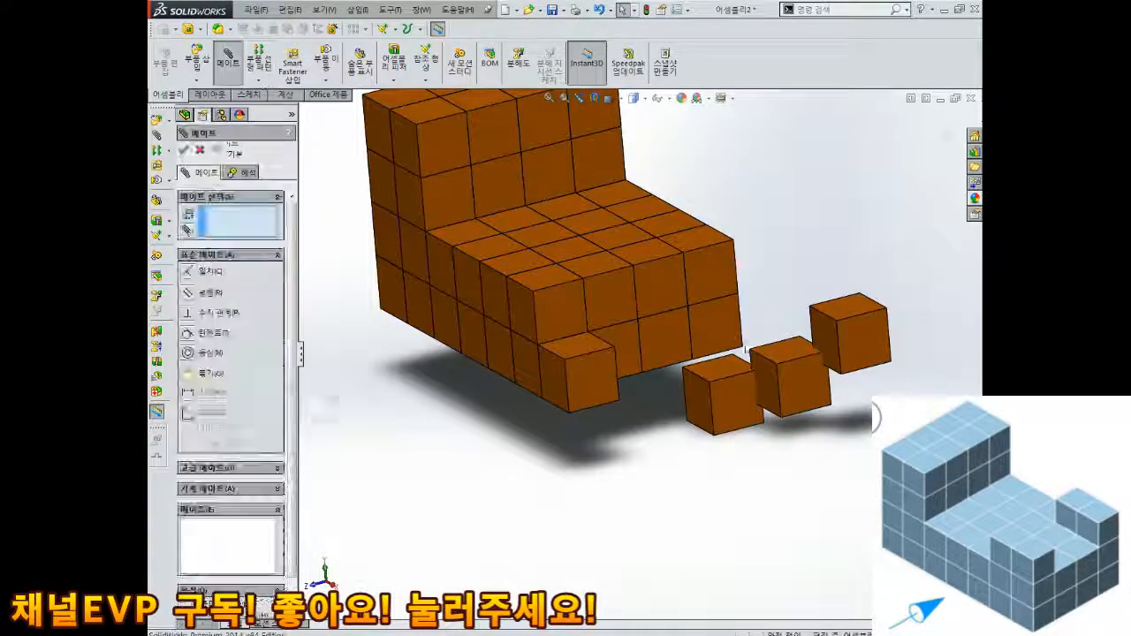
{"action": "scroll", "coordinate": [770, 344], "scroll_direction": "down", "scroll_amount": 2}
{"action": "left_click", "coordinate": [871, 293]}
{"action": "left_click", "coordinate": [356, 280]}
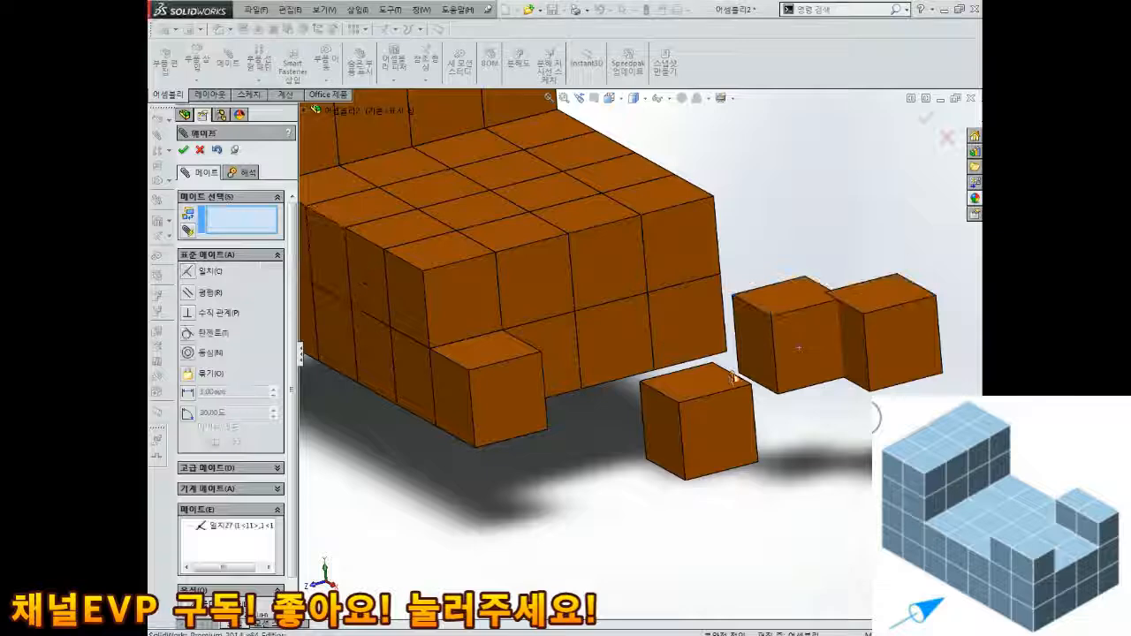
{"action": "left_click", "coordinate": [774, 304]}
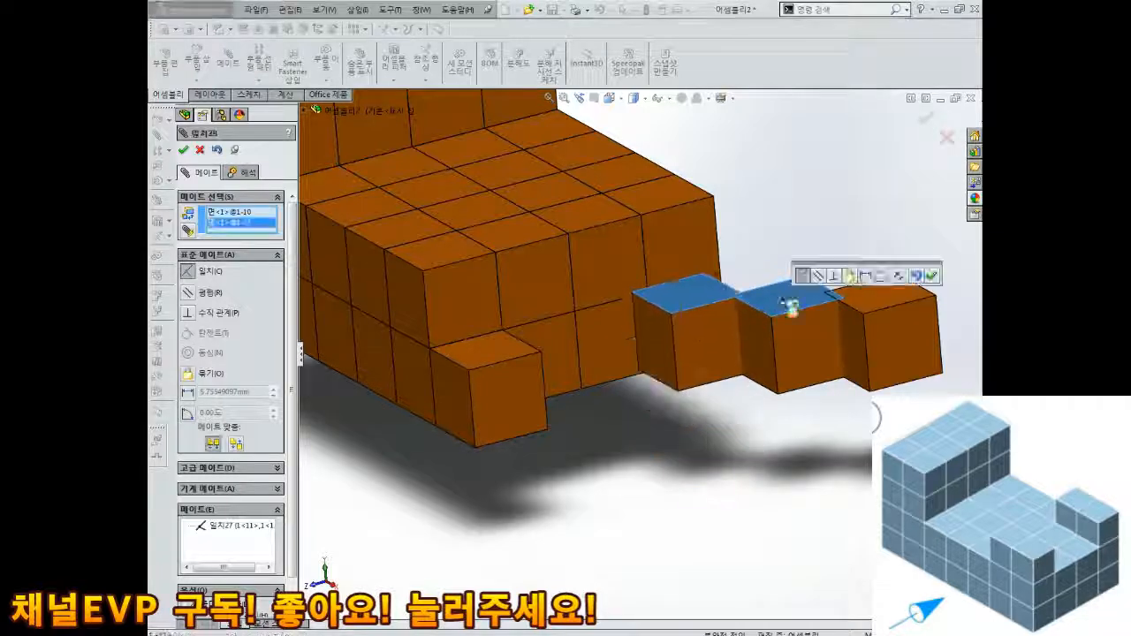
{"action": "left_click", "coordinate": [932, 276]}
- Align the loose cubes' tops with the placed corner cube's top, and make all four front faces coincident
{"action": "left_click", "coordinate": [697, 285]}
{"action": "left_click", "coordinate": [479, 349]}
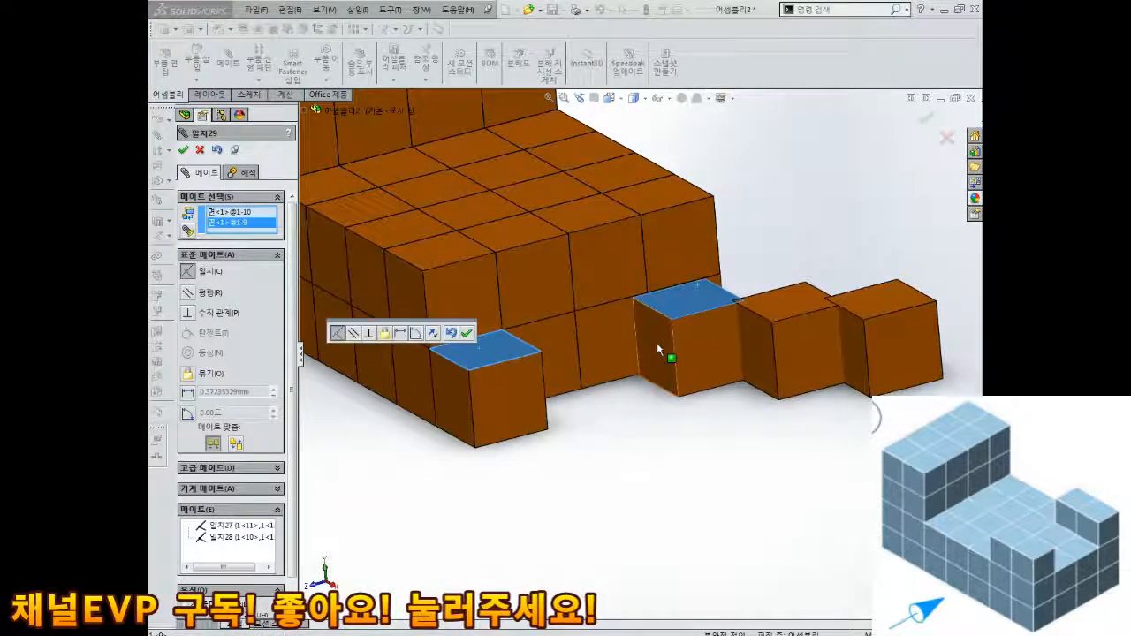
{"action": "left_click", "coordinate": [466, 333]}
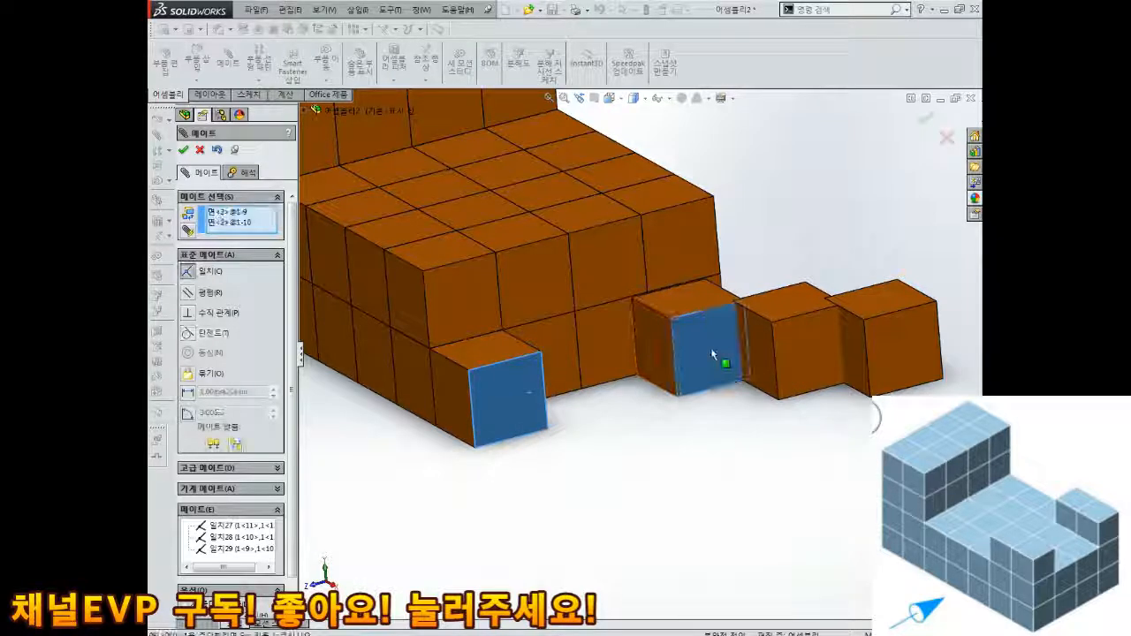
{"action": "left_click", "coordinate": [962, 337]}
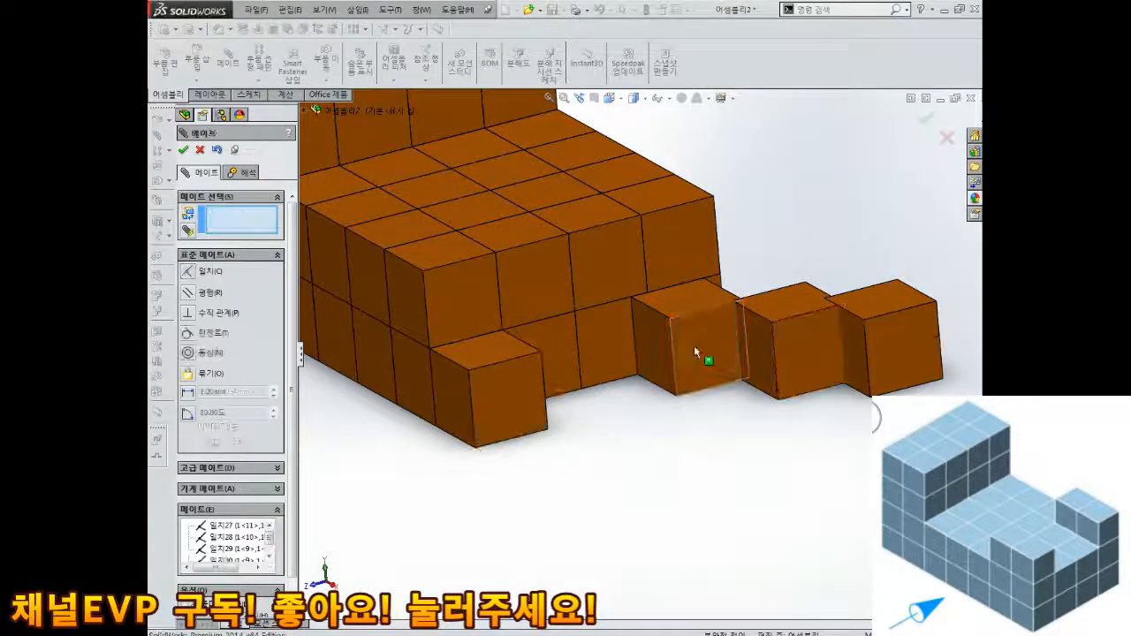
{"action": "left_click", "coordinate": [835, 364]}
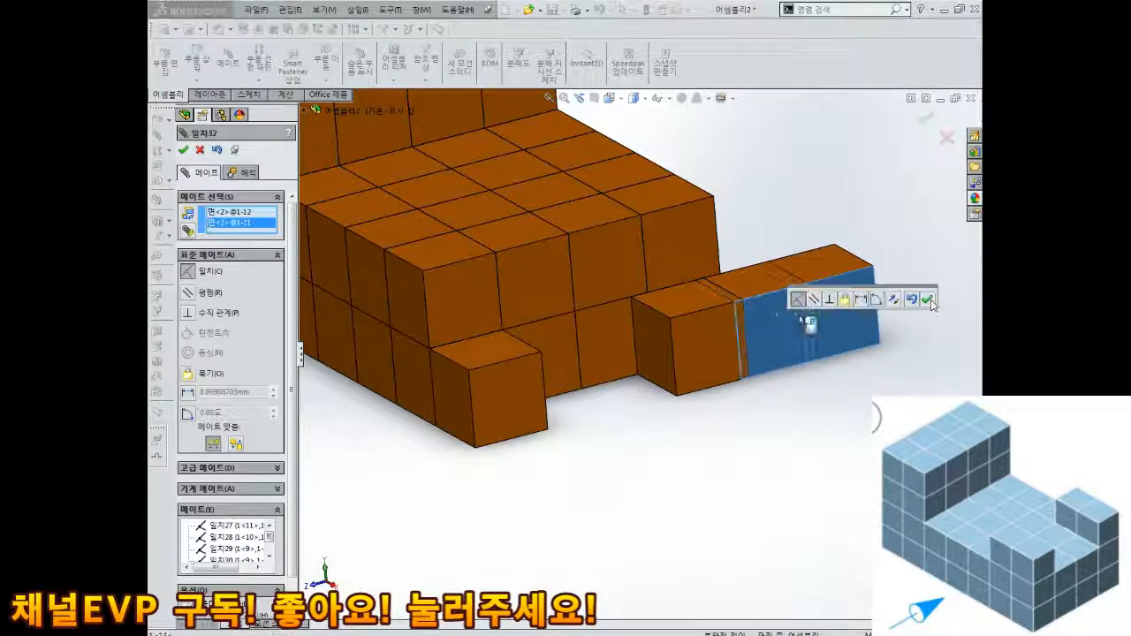
- Join the first two loose cubes side by side to the placed corner cube using coincident mates between their side faces
{"action": "left_click", "coordinate": [659, 351]}
{"action": "middle_click_drag", "start_coordinate": [659, 352], "coordinate": [618, 365]}
{"action": "left_click", "coordinate": [549, 375]}
{"action": "left_click", "coordinate": [531, 391]}
{"action": "left_click", "coordinate": [757, 338]}
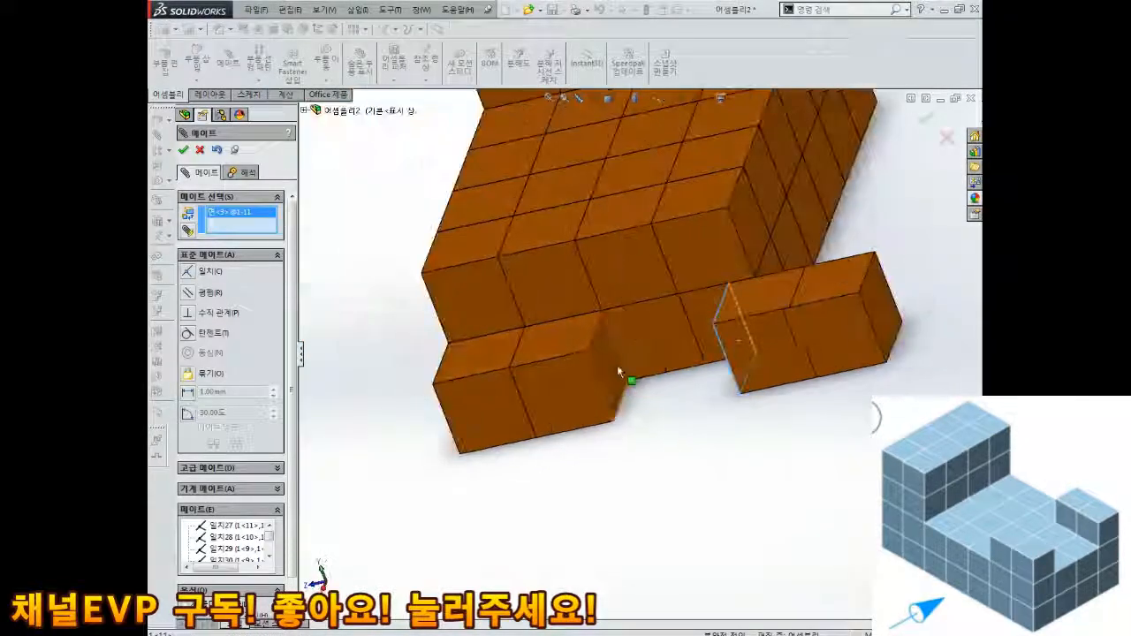
{"action": "left_click", "coordinate": [612, 367]}
{"action": "left_click", "coordinate": [811, 387]}
- Join the last cube's side face to its neighbour with a coincident mate to complete the four-cube row, and finish mating
{"action": "middle_click_drag", "start_coordinate": [813, 387], "coordinate": [882, 385]}
{"action": "left_click", "coordinate": [793, 335]}
{"action": "middle_click_drag", "start_coordinate": [792, 335], "coordinate": [672, 323]}
{"action": "left_click", "coordinate": [663, 364]}
{"action": "left_click", "coordinate": [681, 374]}
{"action": "scroll", "coordinate": [742, 316], "scroll_direction": "down", "scroll_amount": 5}
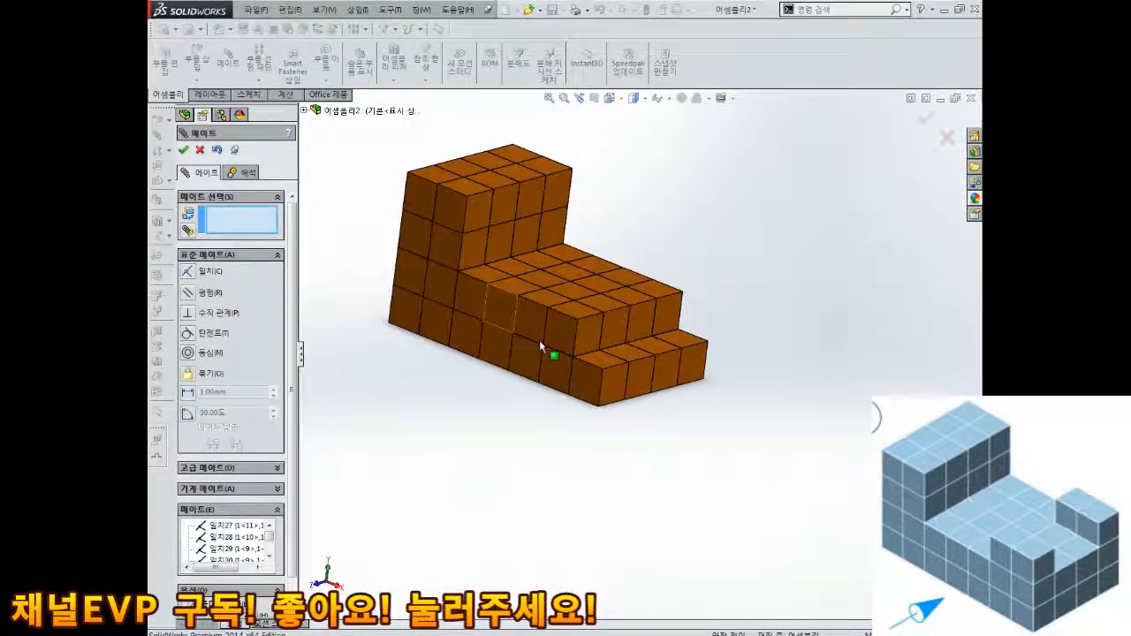
{"action": "scroll", "coordinate": [656, 404], "scroll_direction": "up", "scroll_amount": 5}
{"action": "left_click", "coordinate": [183, 150]}
- Add four copies of the small cube in a line off the front corner of the four-cube row
{"action": "left_click_drag", "start_coordinate": [678, 405], "coordinate": [584, 392], "text": "ctrl"}
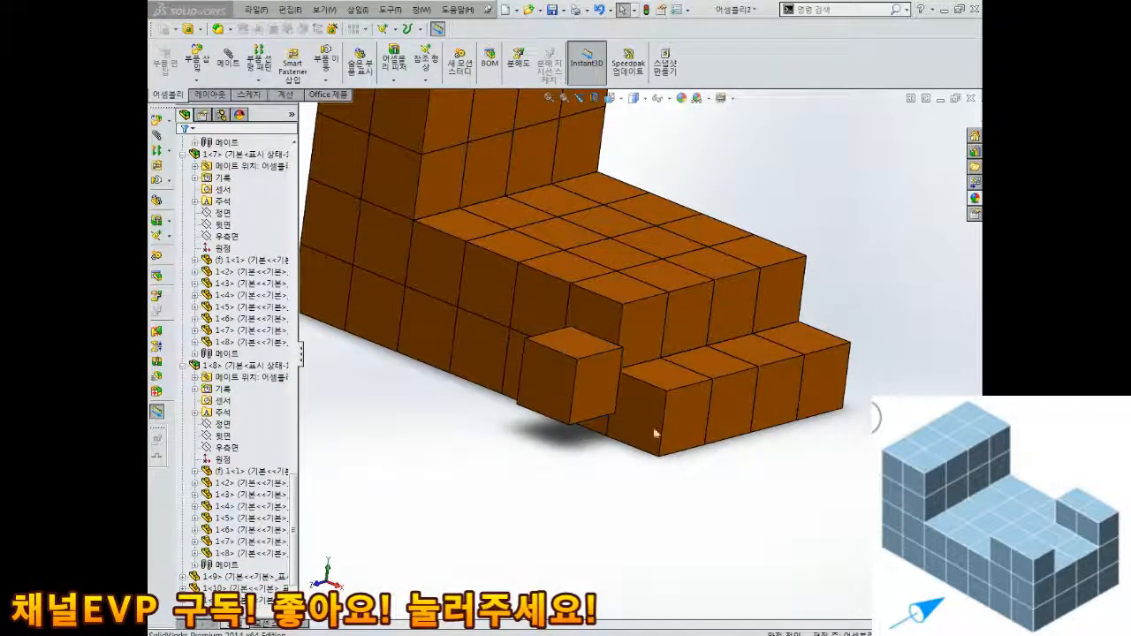
{"action": "middle_click_drag", "start_coordinate": [642, 430], "coordinate": [597, 441]}
{"action": "left_click_drag", "start_coordinate": [585, 377], "coordinate": [341, 518], "text": "ctrl"}
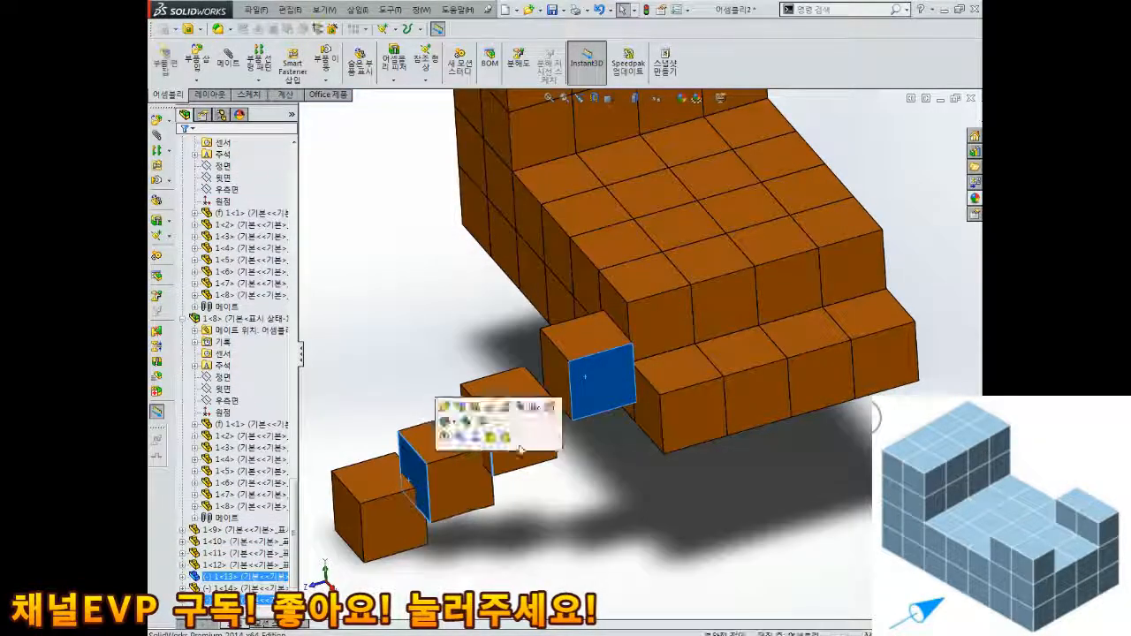
- Align the front faces of the two new copies nearest the block with a coincident mate
{"action": "left_click", "coordinate": [228, 62]}
{"action": "left_click", "coordinate": [596, 380]}
{"action": "left_click", "coordinate": [535, 450]}
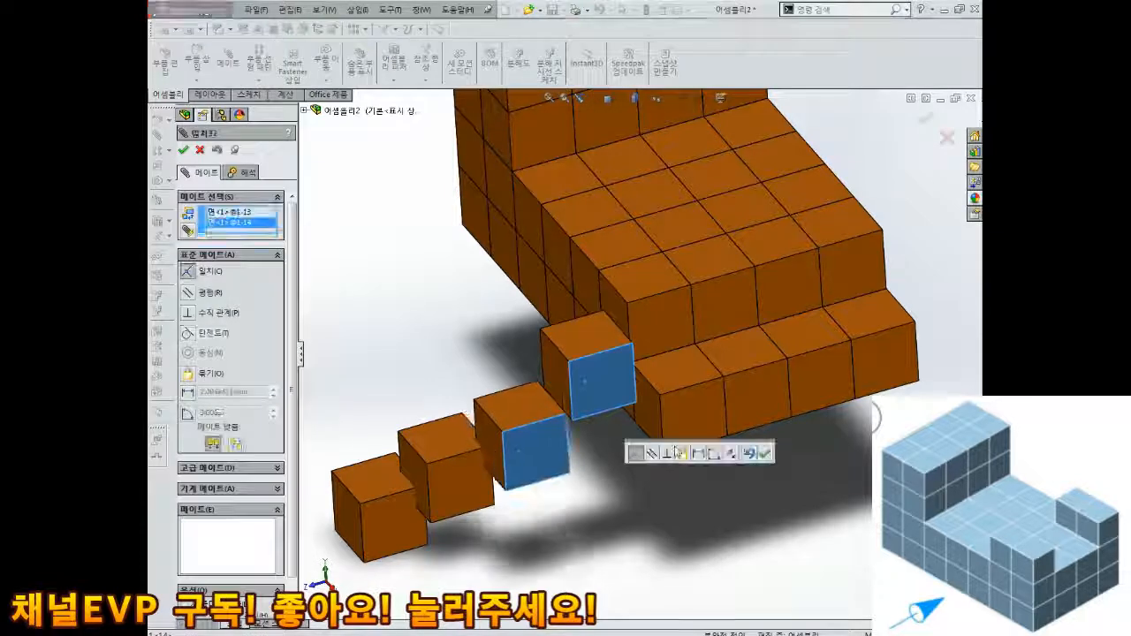
{"action": "left_click", "coordinate": [769, 456]}
{"action": "left_click", "coordinate": [463, 483]}
{"action": "left_click", "coordinate": [545, 459]}
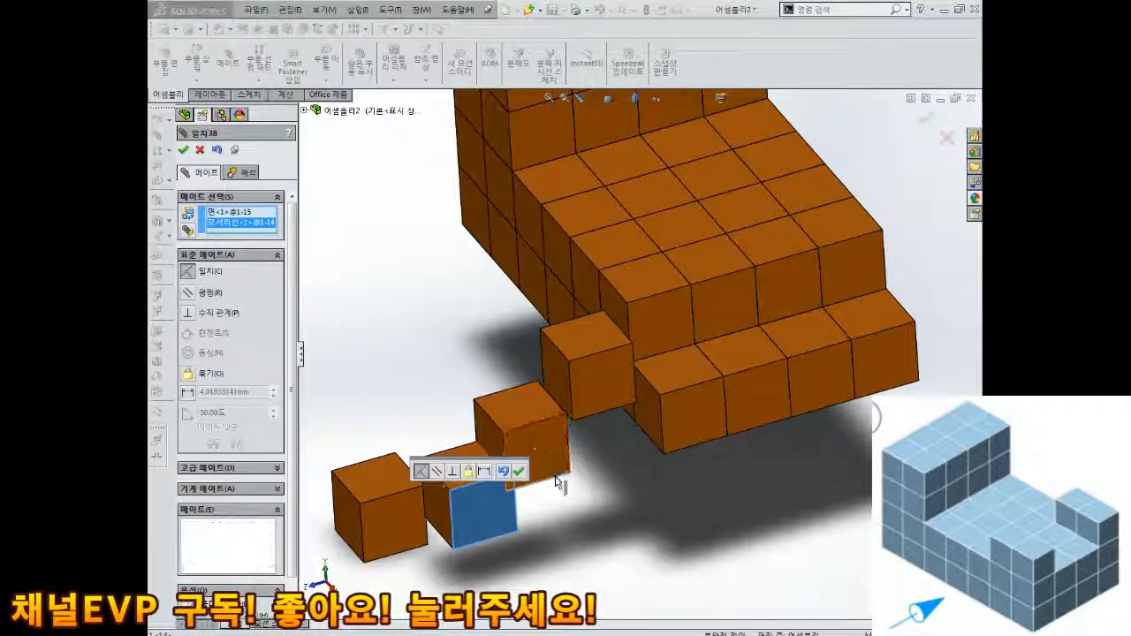
{"action": "key", "text": "Escape"}
- Align the front faces of the two remaining new copies with the other new cubes using coincident mates
{"action": "left_click", "coordinate": [460, 482]}
{"action": "left_click", "coordinate": [543, 466]}
{"action": "left_click", "coordinate": [589, 402]}
{"action": "left_click", "coordinate": [470, 493]}
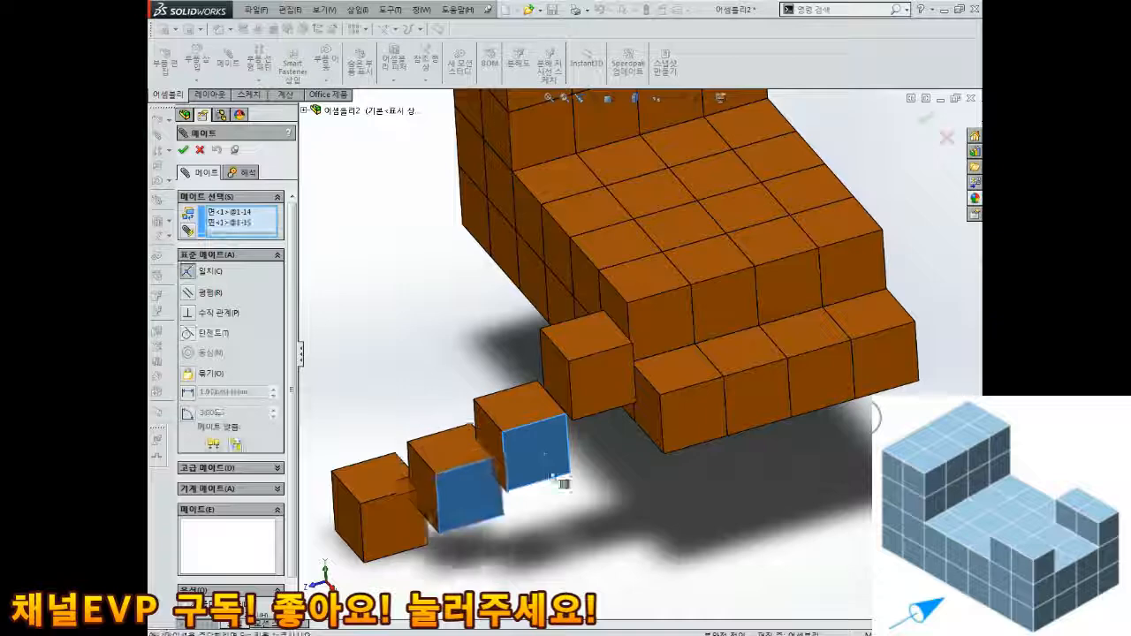
{"action": "left_click", "coordinate": [769, 466]}
{"action": "left_click", "coordinate": [382, 521]}
{"action": "left_click", "coordinate": [482, 505]}
{"action": "left_click", "coordinate": [532, 507]}
- Make the top faces of the four new cubes coincident
{"action": "left_click", "coordinate": [434, 526]}
{"action": "left_click", "coordinate": [488, 474]}
{"action": "left_click", "coordinate": [524, 491]}
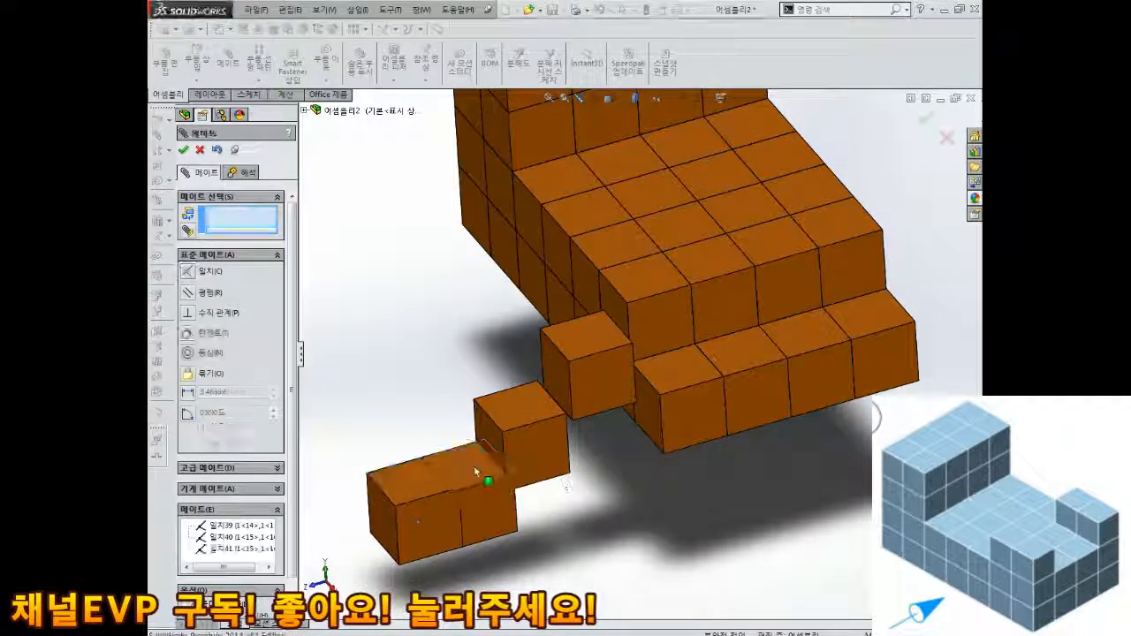
{"action": "left_click", "coordinate": [513, 421]}
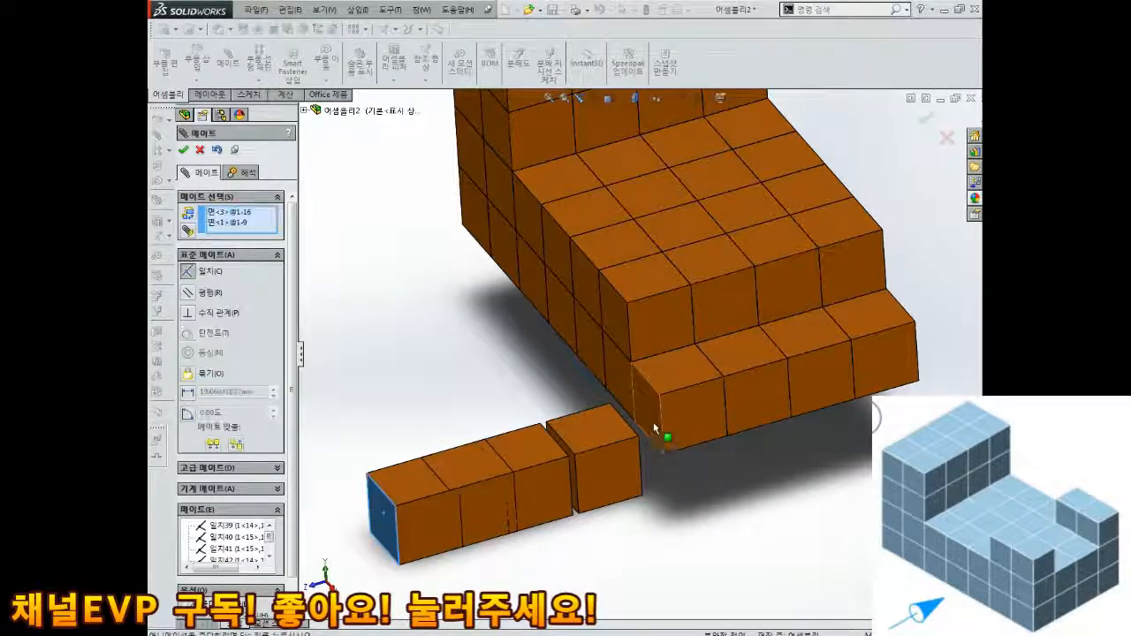
- Align the outermost new cube's side with the block's outer side, and join the next cube to it with coincident mates
{"action": "left_click", "coordinate": [799, 443]}
{"action": "left_click", "coordinate": [440, 499]}
{"action": "middle_click_drag", "start_coordinate": [440, 499], "coordinate": [358, 481]}
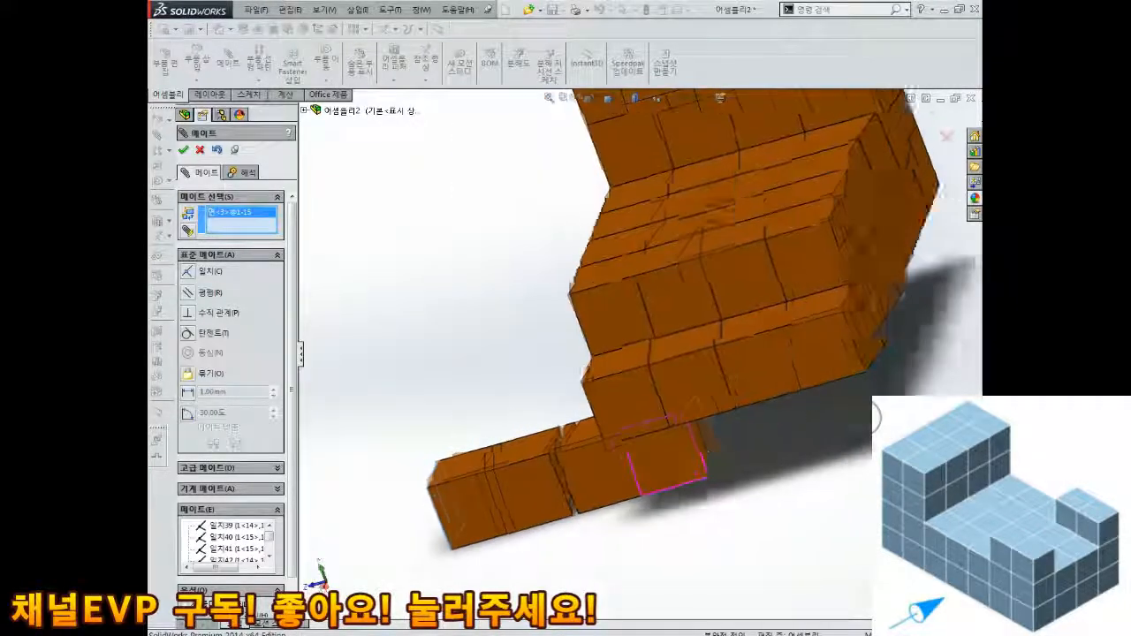
{"action": "left_click", "coordinate": [712, 449]}
{"action": "left_click", "coordinate": [863, 465]}
- Join the last two new cubes side by side to the row with coincident mates between their side faces
{"action": "middle_click_drag", "start_coordinate": [715, 469], "coordinate": [799, 473]}
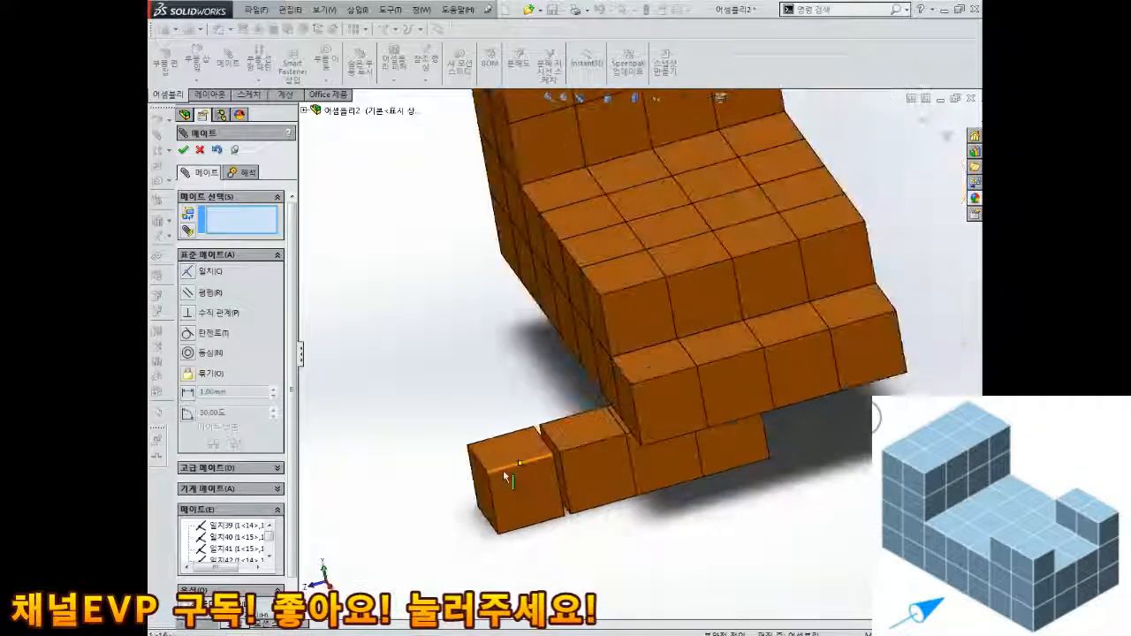
{"action": "middle_click_drag", "start_coordinate": [484, 495], "coordinate": [402, 481]}
{"action": "left_click", "coordinate": [768, 428]}
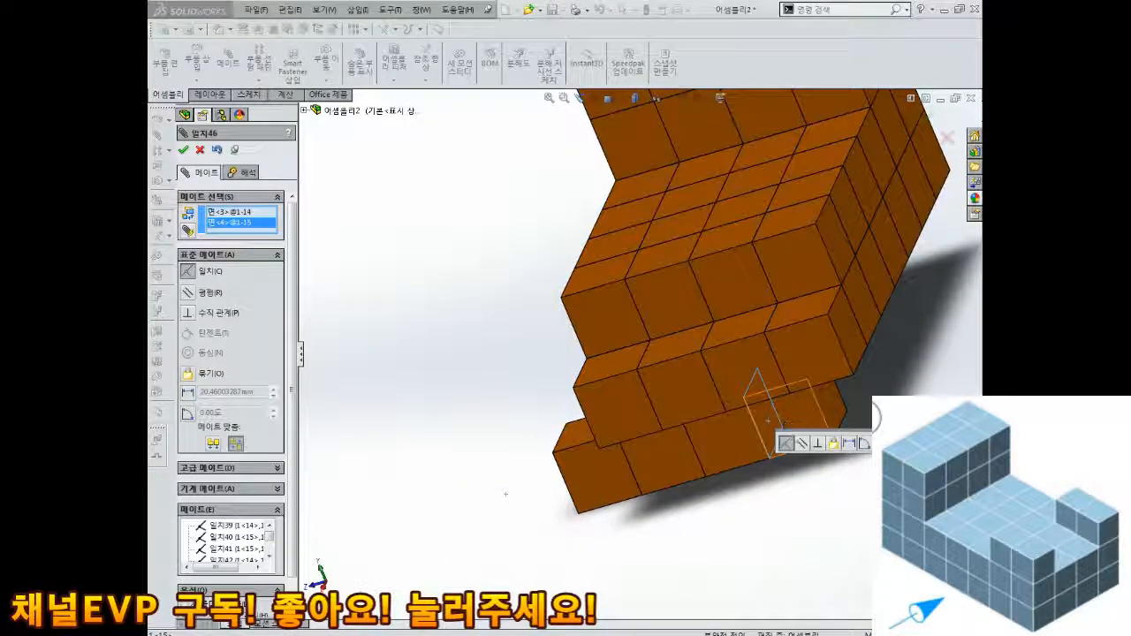
{"action": "left_click", "coordinate": [917, 445]}
{"action": "middle_click_drag", "start_coordinate": [579, 431], "coordinate": [663, 430]}
{"action": "left_click", "coordinate": [508, 455]}
{"action": "middle_click_drag", "start_coordinate": [508, 455], "coordinate": [424, 449]}
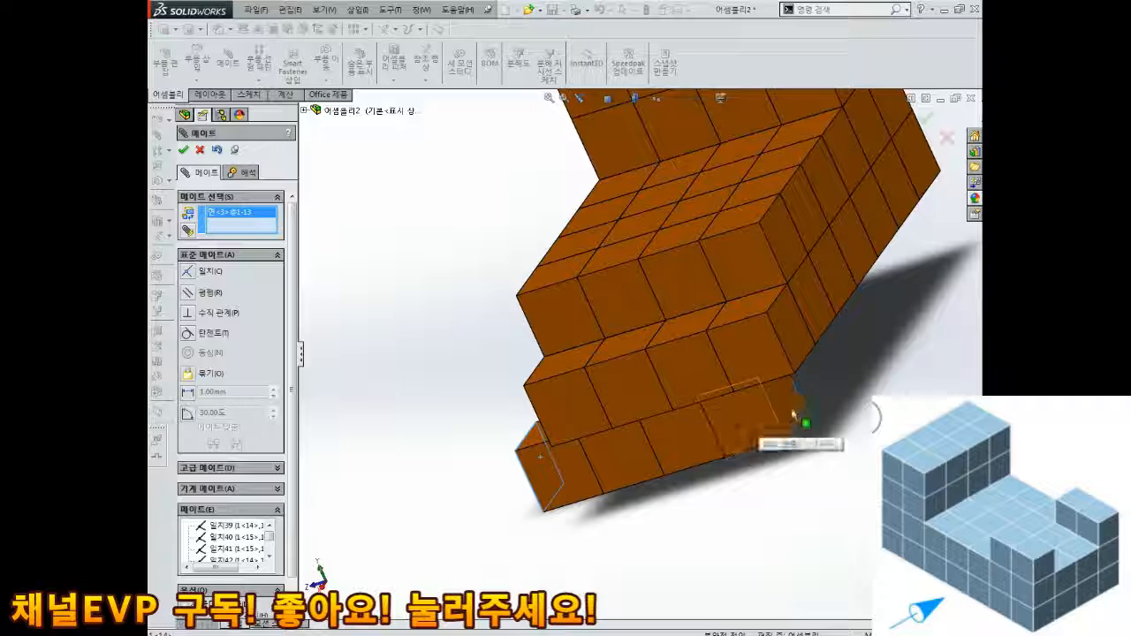
{"action": "left_click", "coordinate": [793, 409]}
{"action": "left_click", "coordinate": [942, 426]}
- Seat the new four-cube row on the lower front row with coincident mates so it fills the step at the tier's end
{"action": "middle_click_drag", "start_coordinate": [942, 427], "coordinate": [844, 439]}
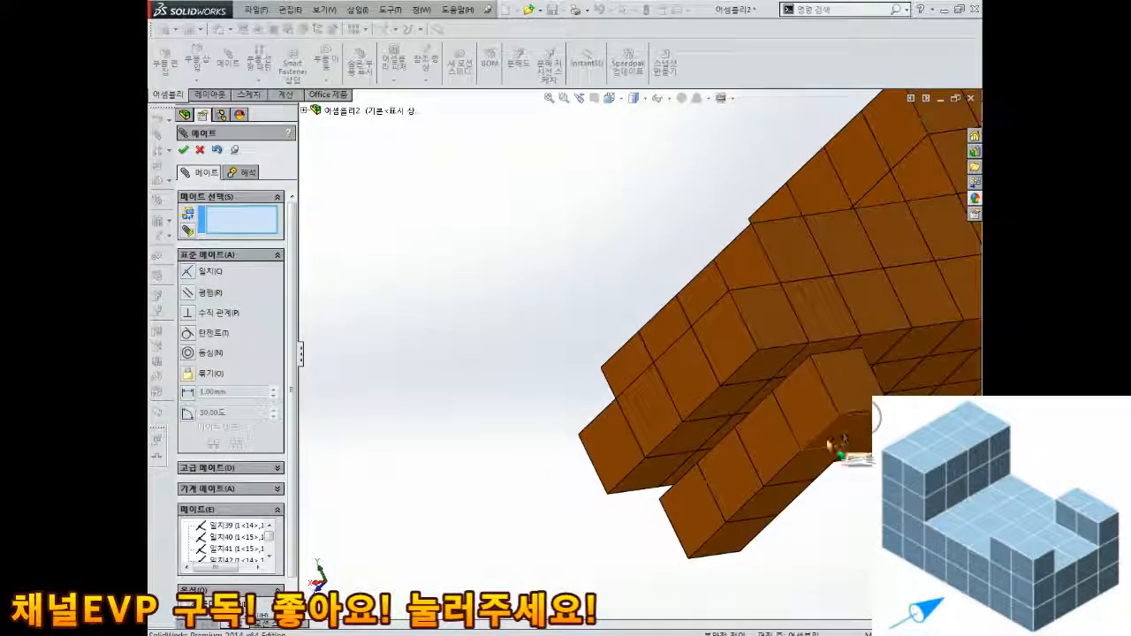
{"action": "left_click", "coordinate": [820, 395]}
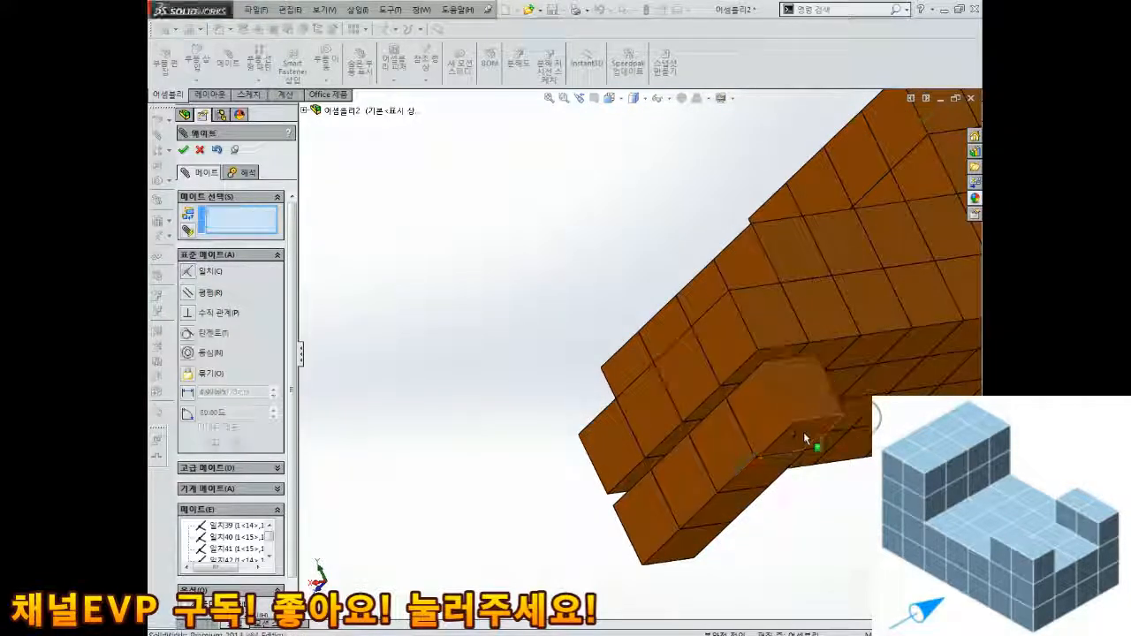
{"action": "left_click", "coordinate": [802, 432]}
{"action": "middle_click_drag", "start_coordinate": [740, 433], "coordinate": [810, 432]}
{"action": "left_click", "coordinate": [717, 288]}
{"action": "left_click", "coordinate": [859, 265]}
{"action": "middle_click_drag", "start_coordinate": [860, 265], "coordinate": [595, 330]}
{"action": "scroll", "coordinate": [760, 295], "scroll_direction": "up", "scroll_amount": 2}
{"action": "scroll", "coordinate": [454, 244], "scroll_direction": "down", "scroll_amount": 1}
{"action": "middle_click_drag", "start_coordinate": [454, 245], "coordinate": [655, 439]}
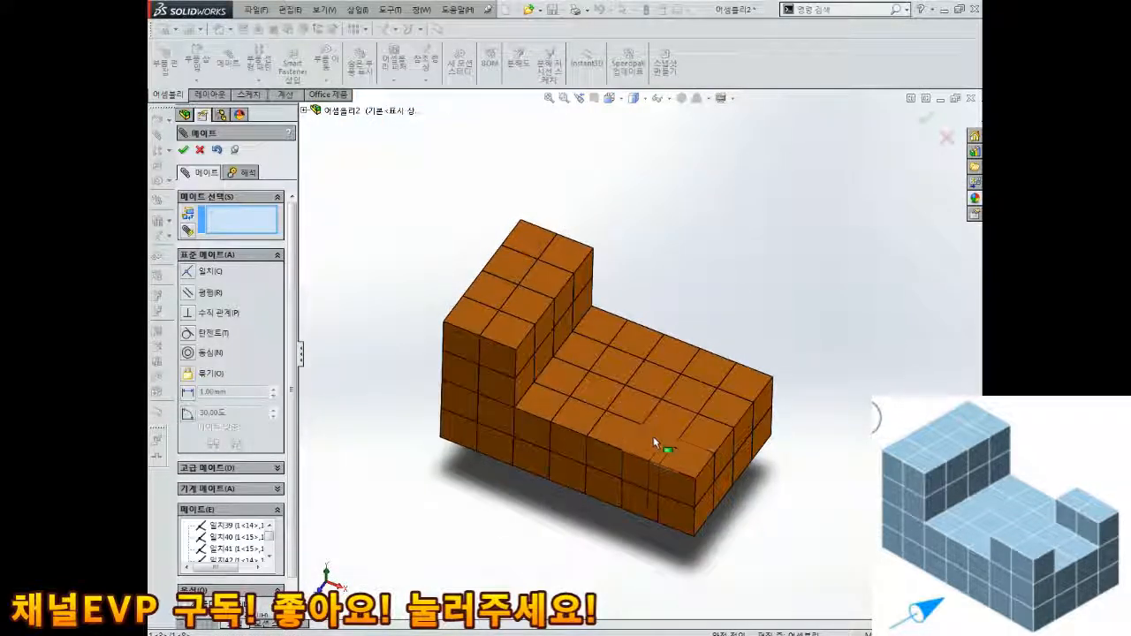
- Finish mating and add two copies of the small cube above the front corner of the lower tier
{"action": "key", "text": "Escape"}
{"action": "left_click_drag", "start_coordinate": [692, 466], "coordinate": [676, 473], "text": "ctrl"}
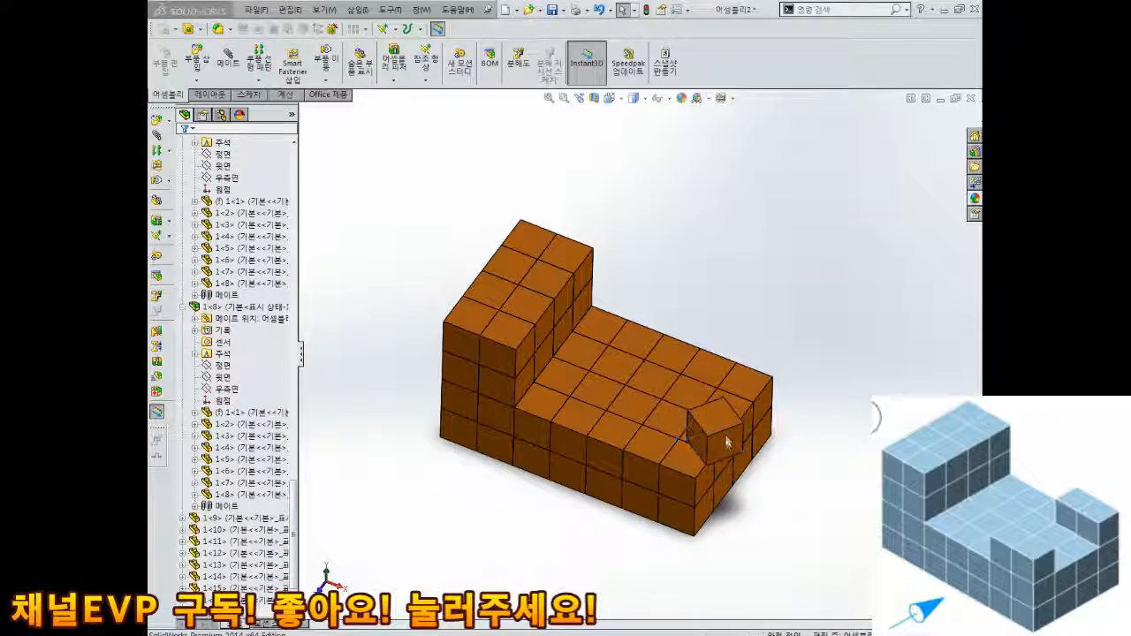
{"action": "left_click_drag", "start_coordinate": [730, 442], "coordinate": [636, 437], "text": "ctrl"}
{"action": "left_click", "coordinate": [777, 449]}
{"action": "scroll", "coordinate": [698, 504], "scroll_direction": "down", "scroll_amount": 1}
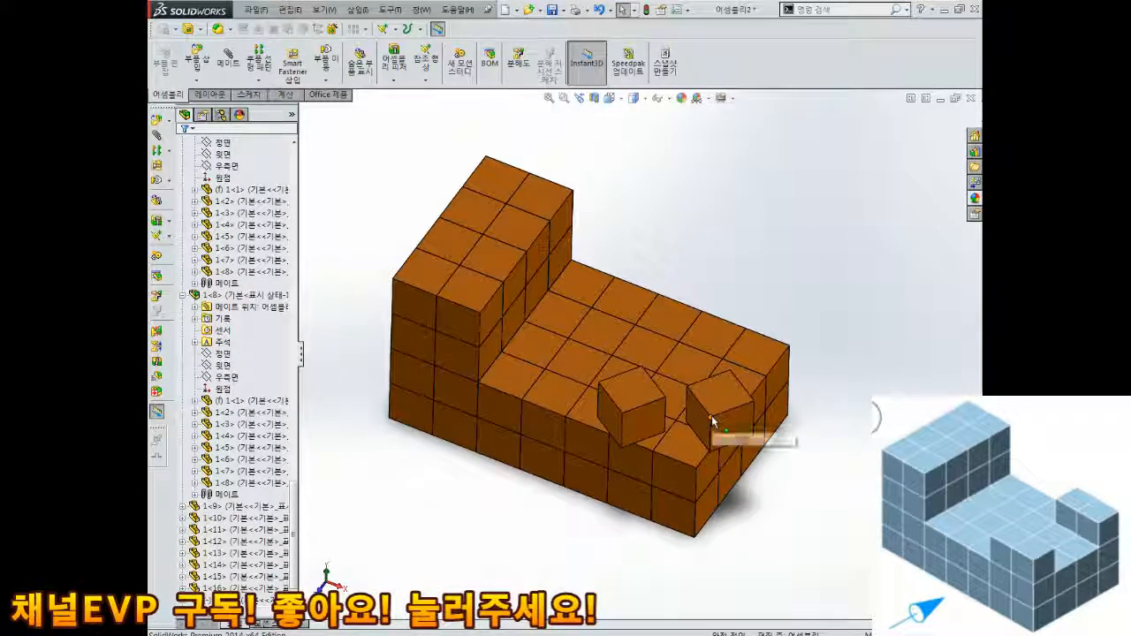
{"action": "scroll", "coordinate": [710, 428], "scroll_direction": "down", "scroll_amount": 1}
- Align the top faces of the two copied cubes with a coincident mate
{"action": "left_click", "coordinate": [232, 64]}
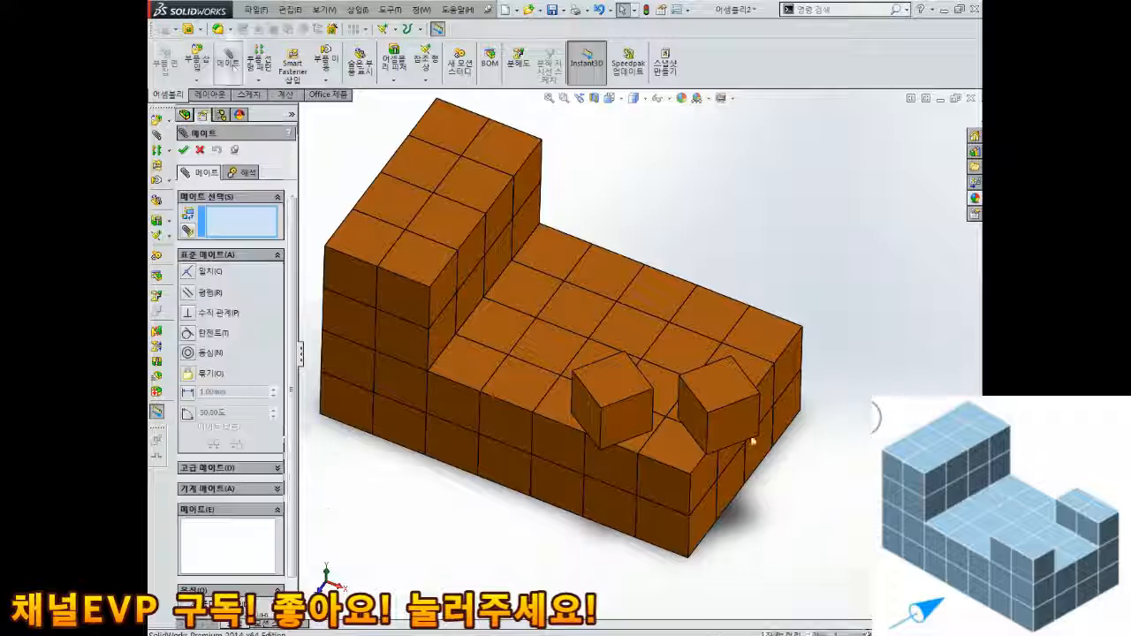
{"action": "scroll", "coordinate": [750, 442], "scroll_direction": "down", "scroll_amount": 2}
{"action": "left_click", "coordinate": [541, 346]}
{"action": "left_click", "coordinate": [698, 358]}
{"action": "left_click", "coordinate": [838, 334]}
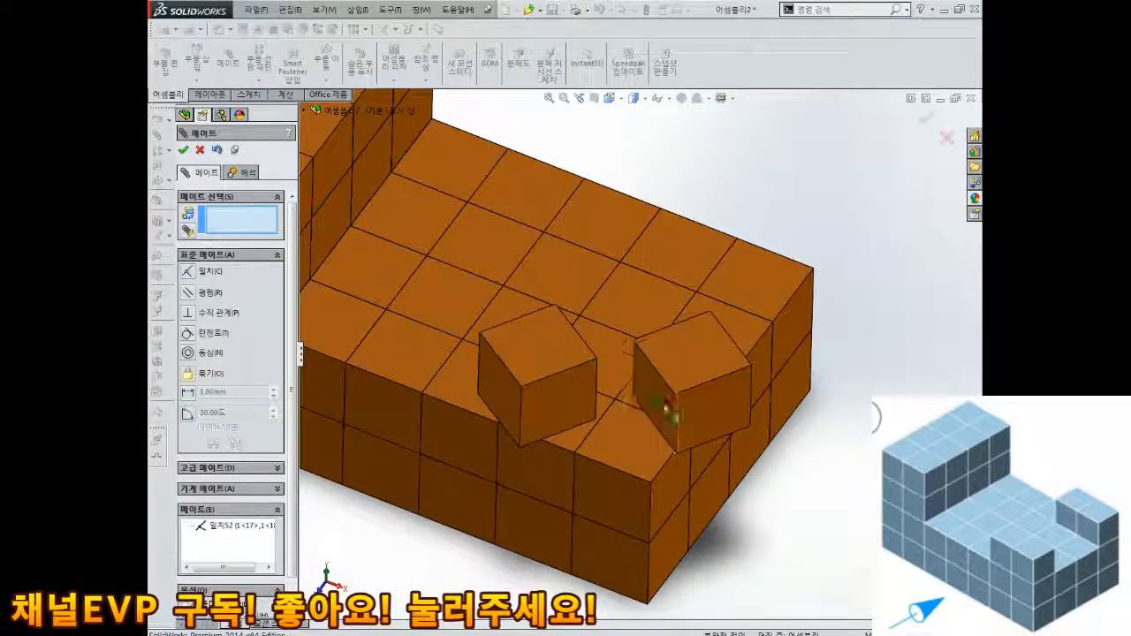
- Align the side faces of both copied cubes with the lower tier's outer side using coincident mates
{"action": "left_click", "coordinate": [622, 491]}
{"action": "left_click", "coordinate": [726, 497]}
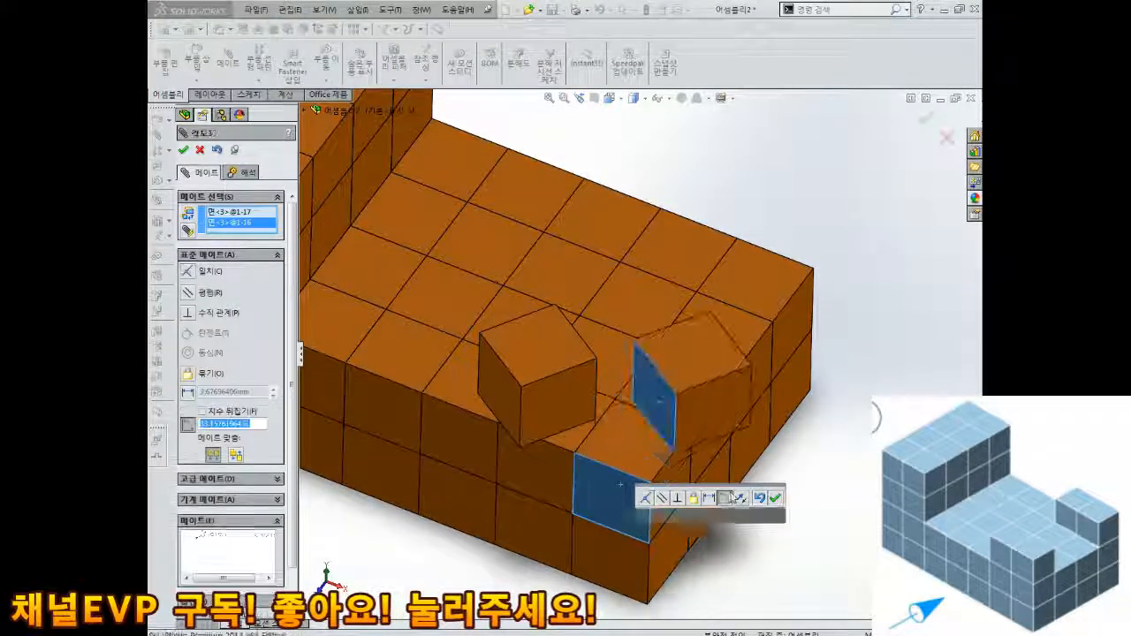
{"action": "left_click", "coordinate": [646, 499]}
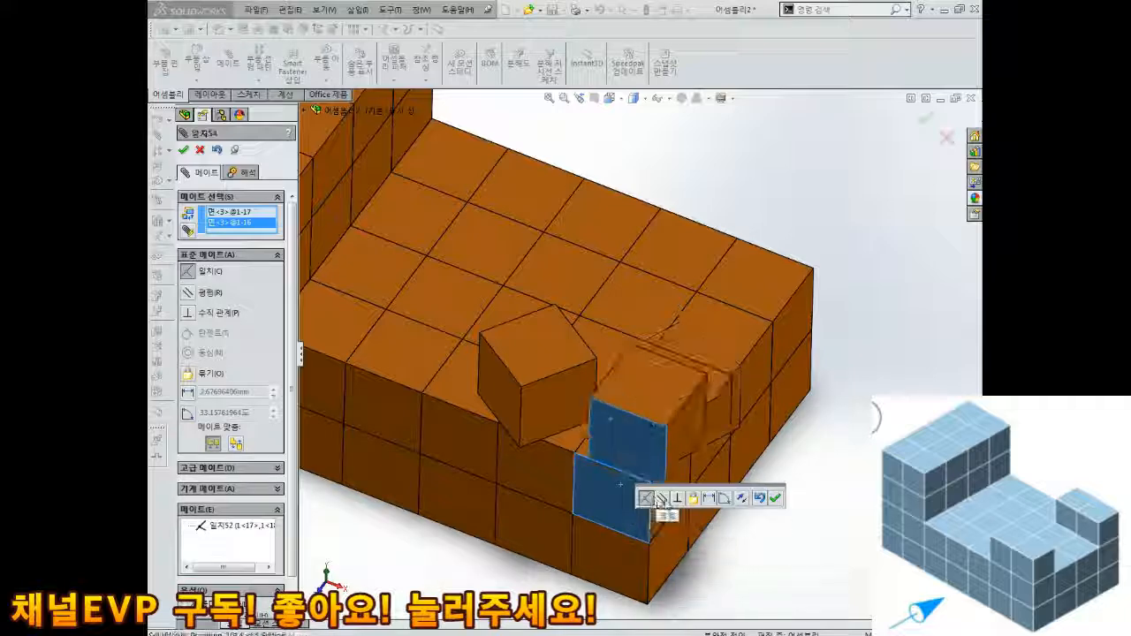
{"action": "left_click", "coordinate": [774, 502]}
{"action": "left_click", "coordinate": [497, 412]}
{"action": "left_click", "coordinate": [608, 430]}
{"action": "left_click", "coordinate": [792, 462]}
- Make the corner cube flush with the tier's end face, and join the two cubes side by side with coincident mates
{"action": "left_click", "coordinate": [676, 485]}
{"action": "left_click", "coordinate": [822, 503]}
{"action": "middle_click_drag", "start_coordinate": [652, 420], "coordinate": [535, 378]}
{"action": "left_click", "coordinate": [573, 400]}
{"action": "left_click", "coordinate": [532, 373]}
{"action": "left_click", "coordinate": [520, 392]}
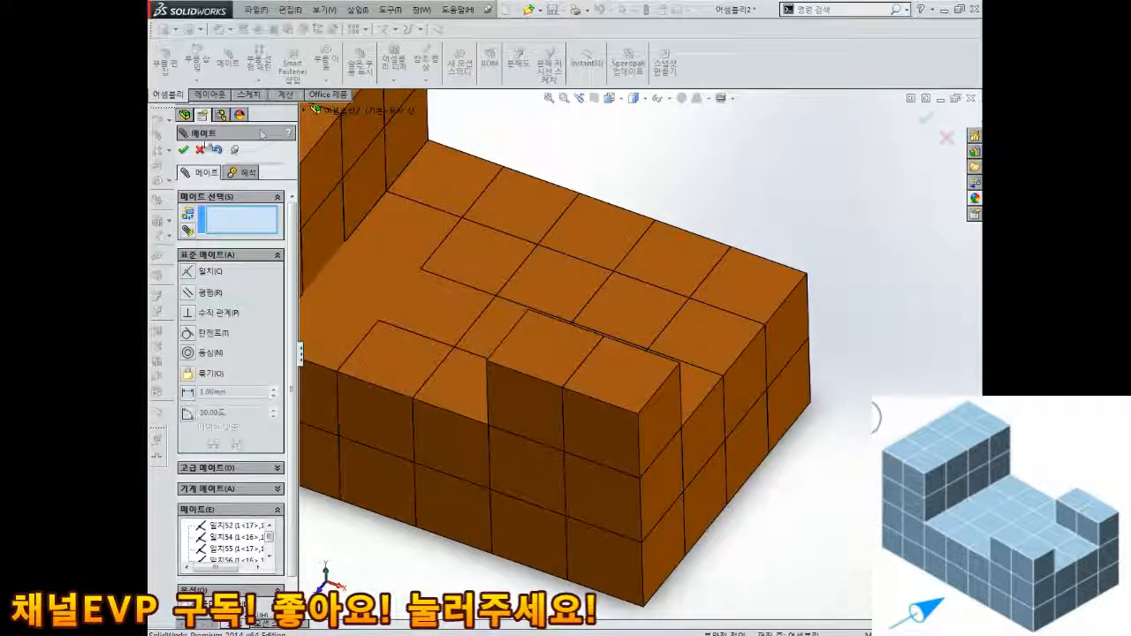
- Finish mating and copy the two seated cubes to a spot above the tier's opposite end corner
{"action": "key", "text": "Escape"}
{"action": "left_click_drag", "start_coordinate": [639, 393], "coordinate": [772, 210], "text": "ctrl"}
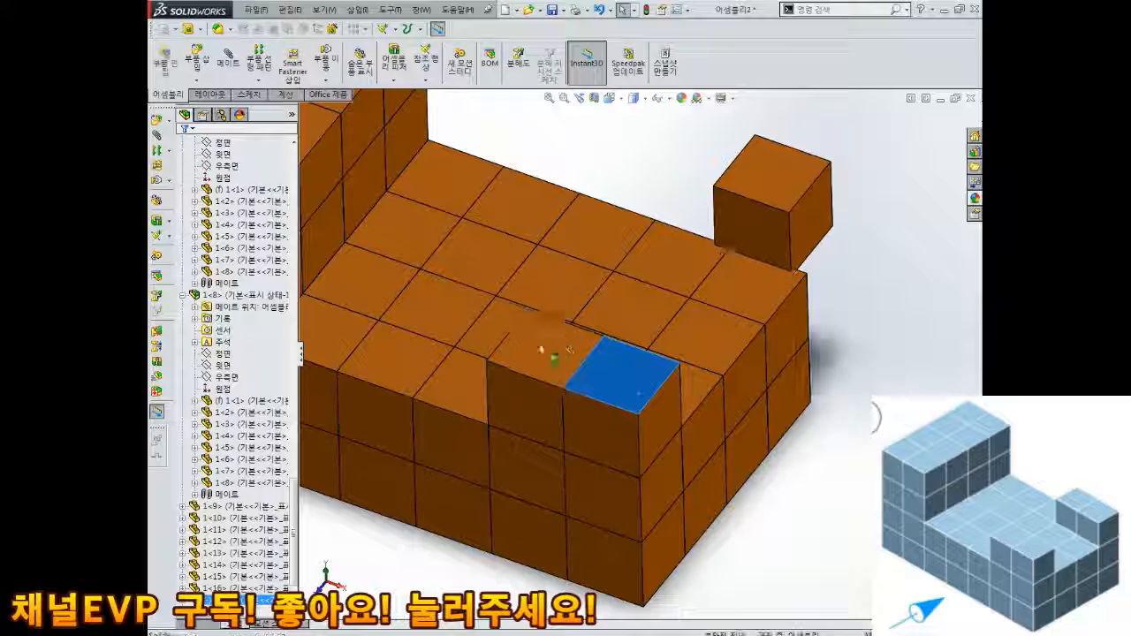
{"action": "left_click_drag", "start_coordinate": [539, 351], "coordinate": [674, 196], "text": "ctrl"}
{"action": "left_click", "coordinate": [228, 60]}
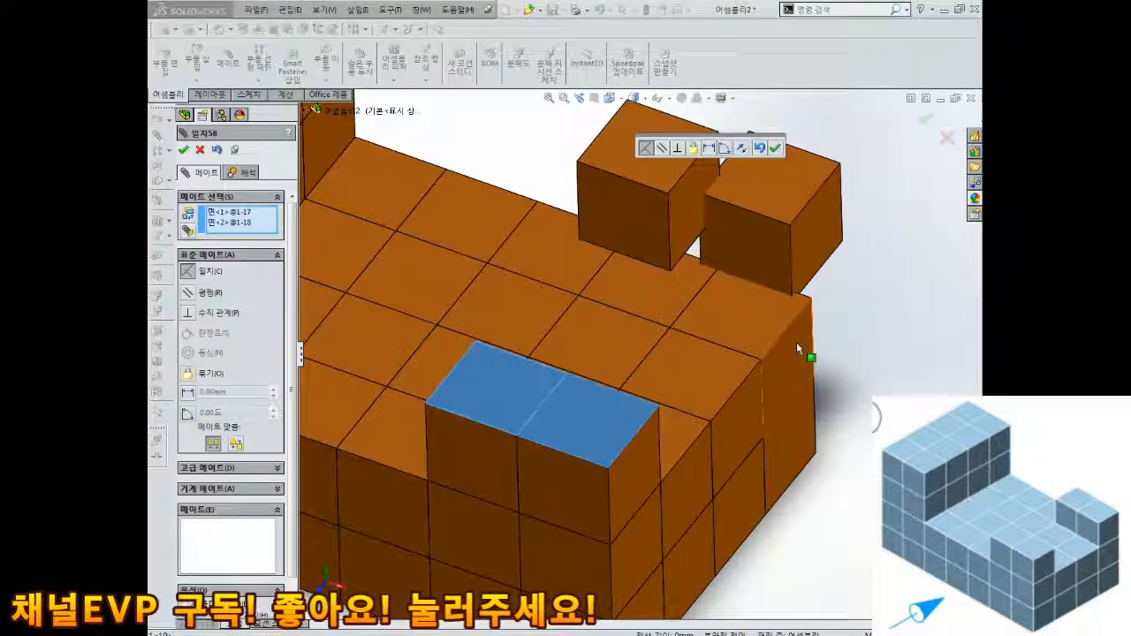
{"action": "left_click", "coordinate": [774, 147]}
{"action": "scroll", "coordinate": [779, 150], "scroll_direction": "up", "scroll_amount": 1}
{"action": "key", "text": "Escape"}
- Align one new copy's end face with the tier's end face, and add a coincident mate between the two new copies
{"action": "left_click", "coordinate": [228, 60]}
{"action": "left_click", "coordinate": [807, 220]}
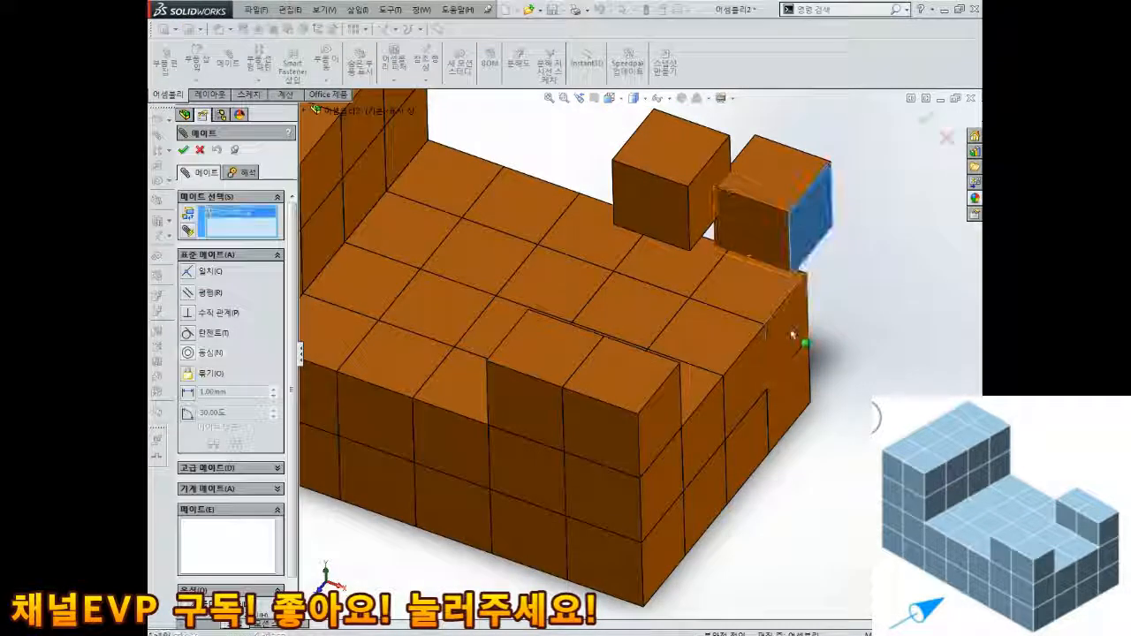
{"action": "left_click", "coordinate": [793, 332]}
{"action": "left_click", "coordinate": [966, 291]}
{"action": "middle_click_drag", "start_coordinate": [745, 244], "coordinate": [724, 307]}
{"action": "left_click", "coordinate": [894, 232]}
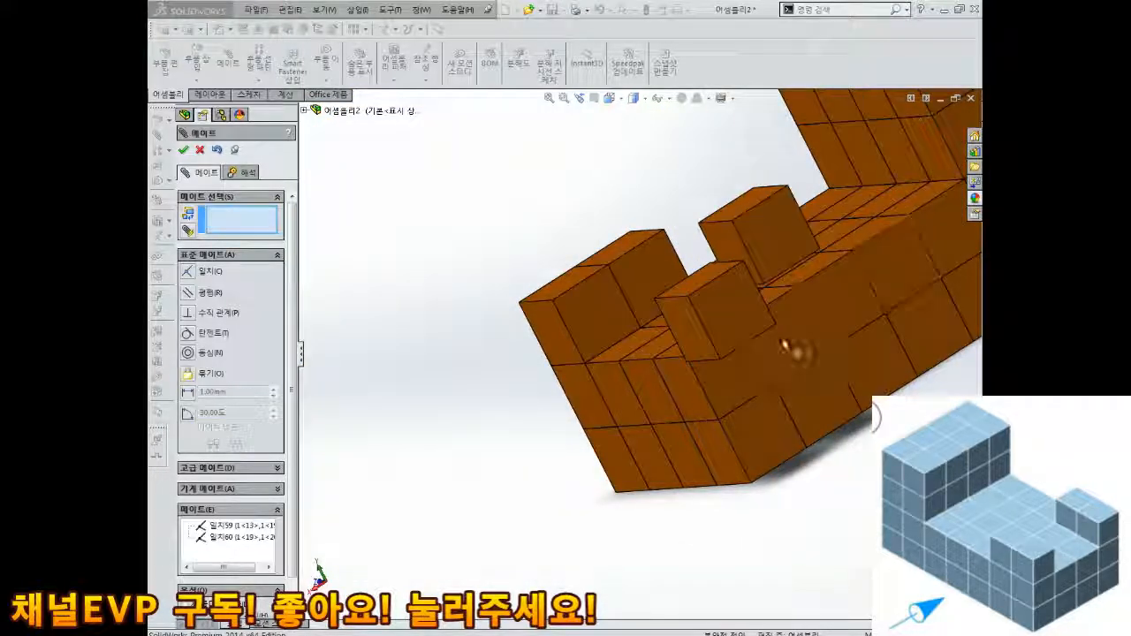
- Make the two new cubes flush with the lower tier's outer side face using coincident mates
{"action": "left_click", "coordinate": [741, 381]}
{"action": "left_click", "coordinate": [871, 403]}
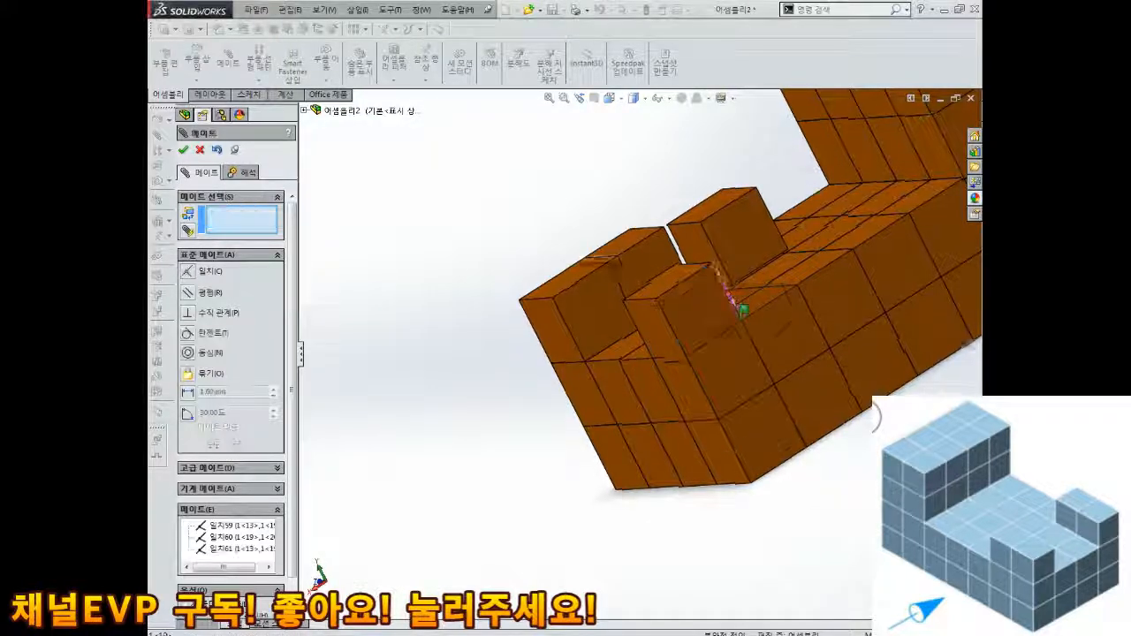
{"action": "middle_click_drag", "start_coordinate": [735, 305], "coordinate": [750, 345]}
{"action": "left_click", "coordinate": [910, 208]}
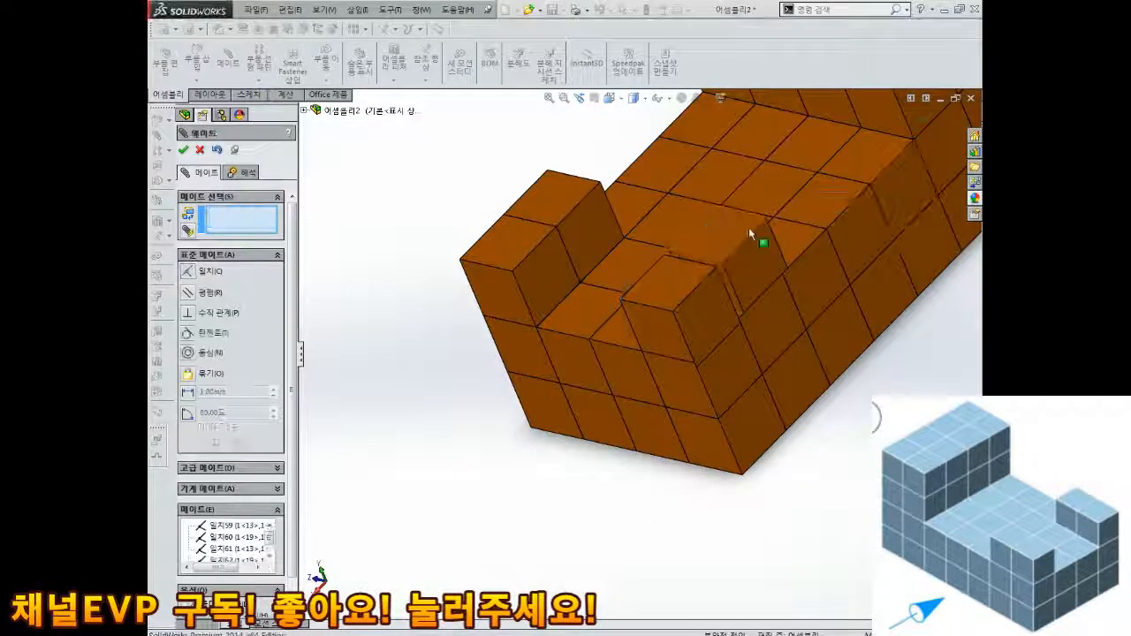
- Join the facing sides of the two new corner cubes with a coincident mate and finish mating
{"action": "scroll", "coordinate": [748, 230], "scroll_direction": "down", "scroll_amount": 5}
{"action": "left_click", "coordinate": [675, 358]}
{"action": "middle_click_drag", "start_coordinate": [675, 358], "coordinate": [655, 379]}
{"action": "scroll", "coordinate": [652, 366], "scroll_direction": "up", "scroll_amount": 3}
{"action": "left_click", "coordinate": [651, 344]}
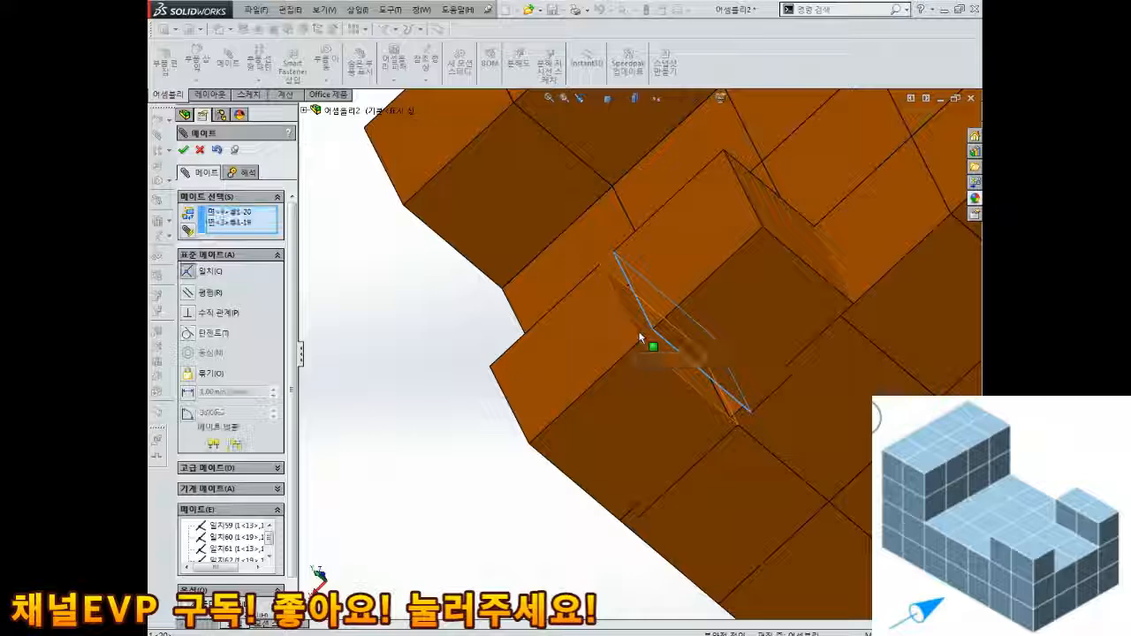
{"action": "scroll", "coordinate": [768, 317], "scroll_direction": "up", "scroll_amount": 4}
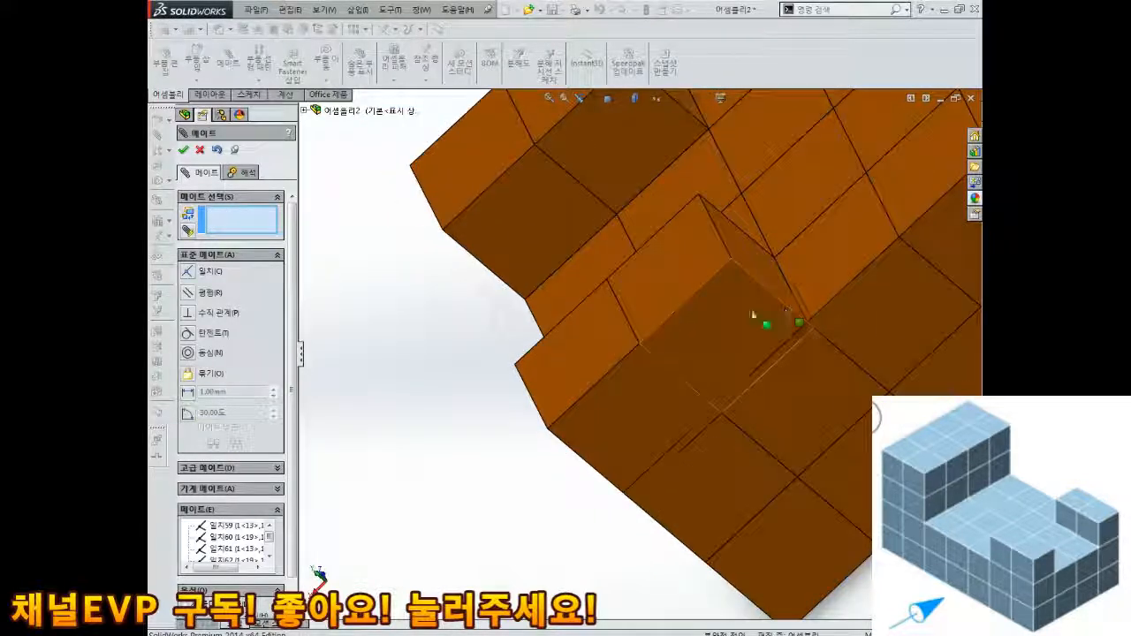
{"action": "key", "text": "Return"}
- Make the new cube pair's top face level with the top of the opposite pair using a coincident mate
{"action": "key", "text": "Return"}
{"action": "left_click", "coordinate": [673, 301]}
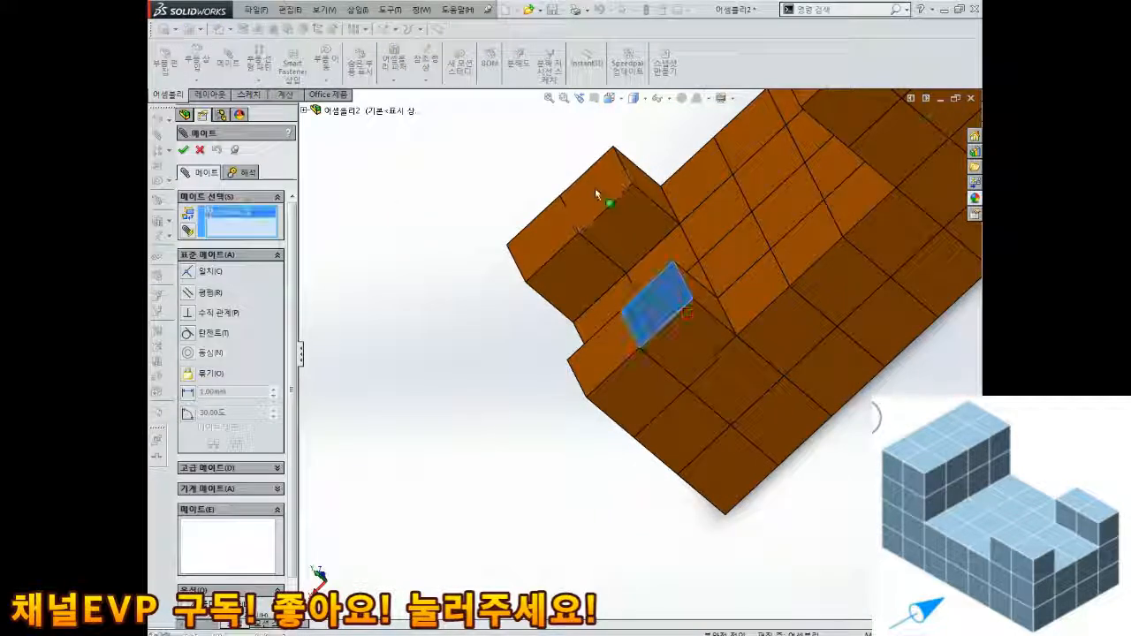
{"action": "left_click", "coordinate": [595, 187]}
{"action": "key", "text": "Return"}
{"action": "scroll", "coordinate": [711, 251], "scroll_direction": "up", "scroll_amount": 4}
{"action": "scroll", "coordinate": [628, 358], "scroll_direction": "up", "scroll_amount": 4}
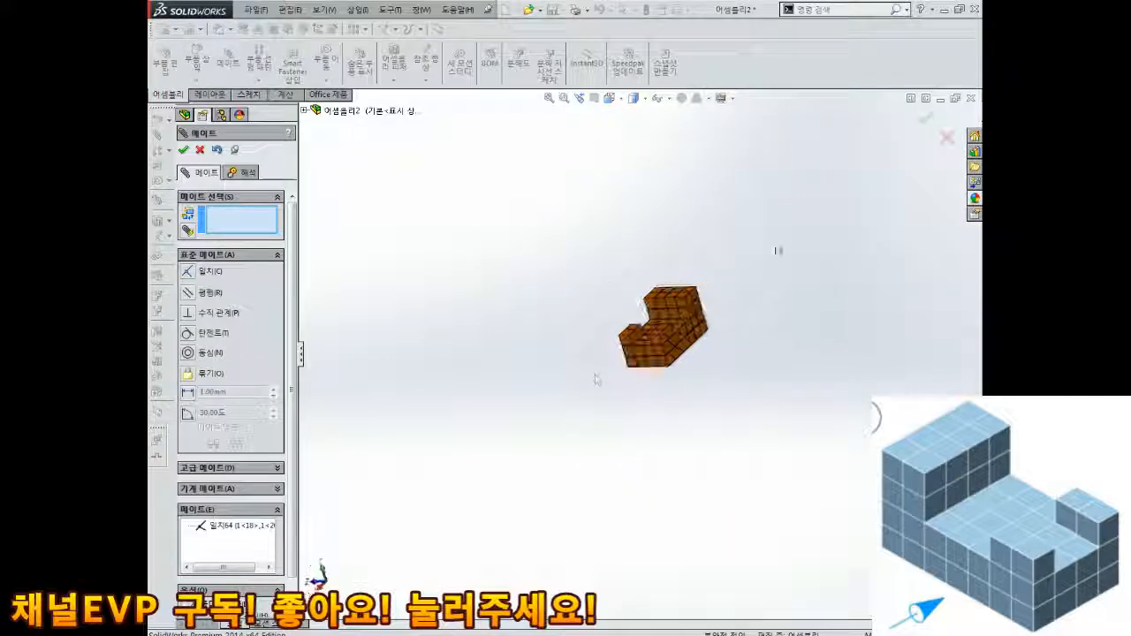
{"action": "scroll", "coordinate": [693, 333], "scroll_direction": "down", "scroll_amount": 5}
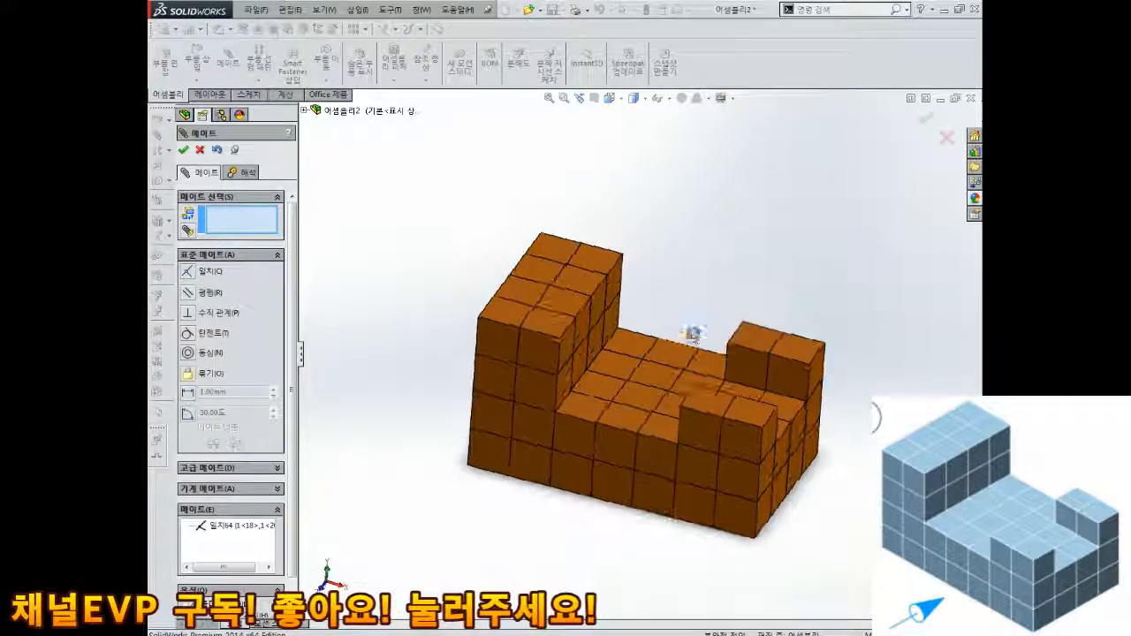
- Finish mating and save the assembly as 2.SLDASM in the current folder
{"action": "left_click", "coordinate": [183, 149]}
{"action": "key", "text": "ctrl+s"}
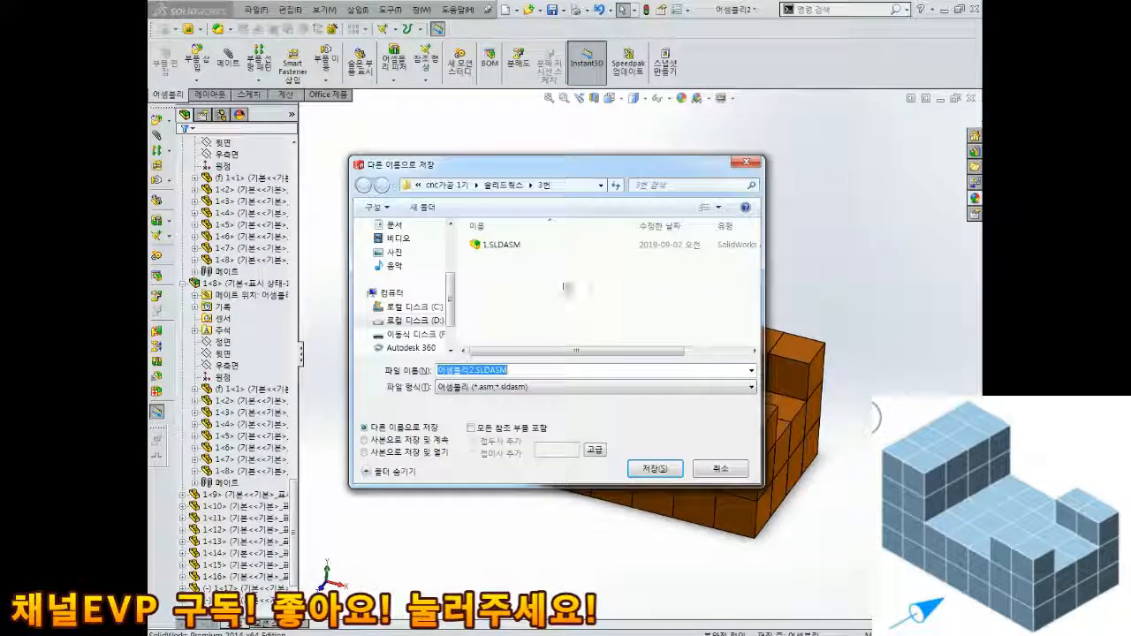
{"action": "left_click", "coordinate": [650, 468]}
{"action": "middle_click_drag", "start_coordinate": [770, 435], "coordinate": [530, 371]}
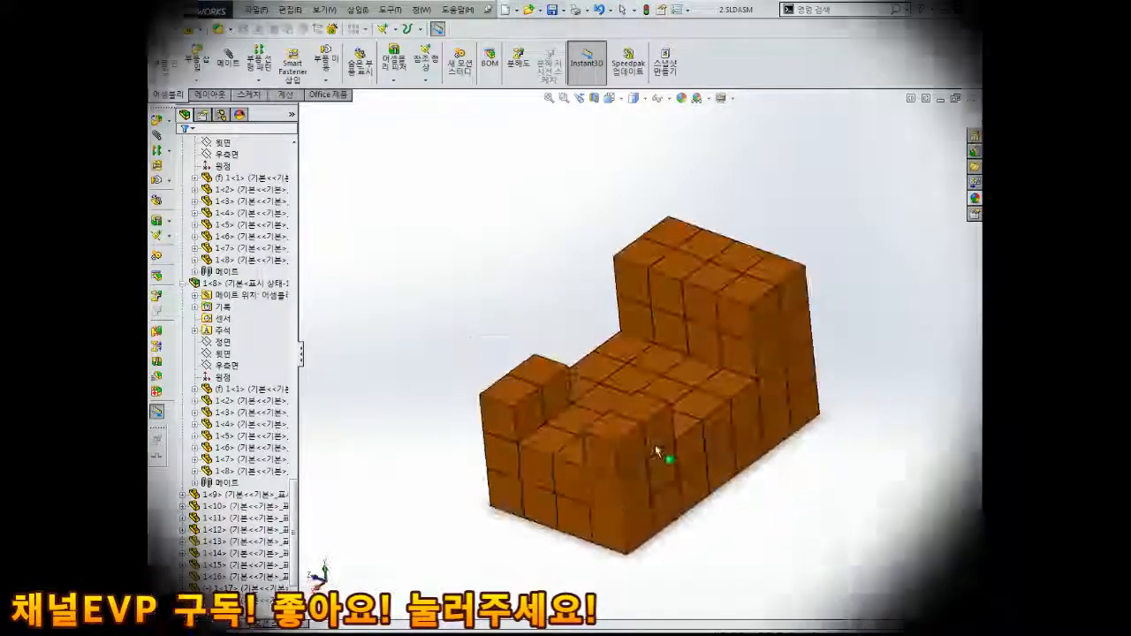